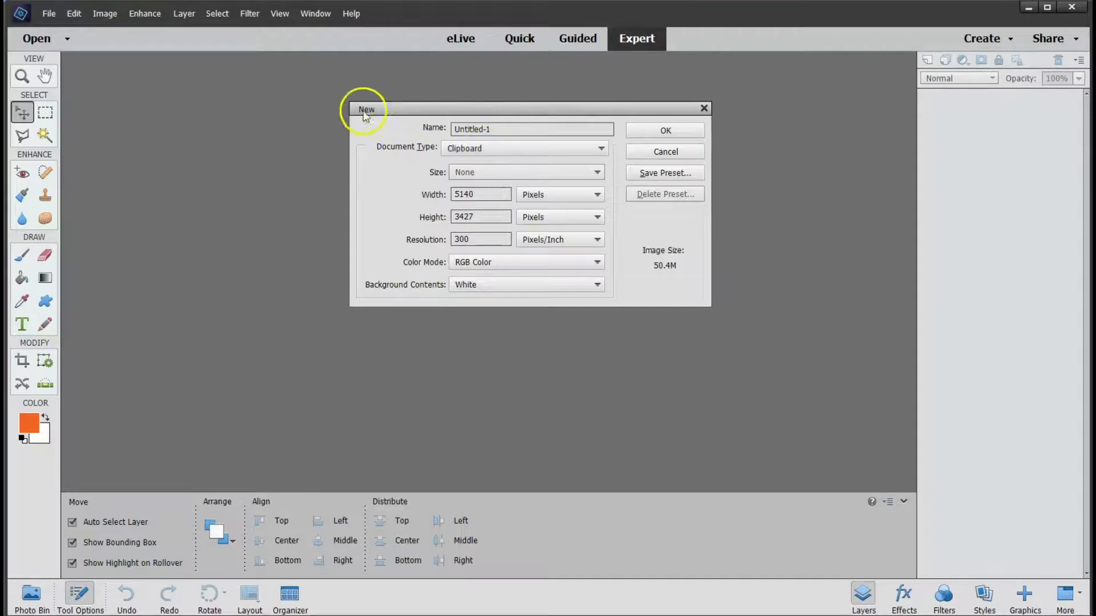
Step: Create a new document with the International Paper preset in A4 size at 300 pixels/inch with a white background
click(501, 150)
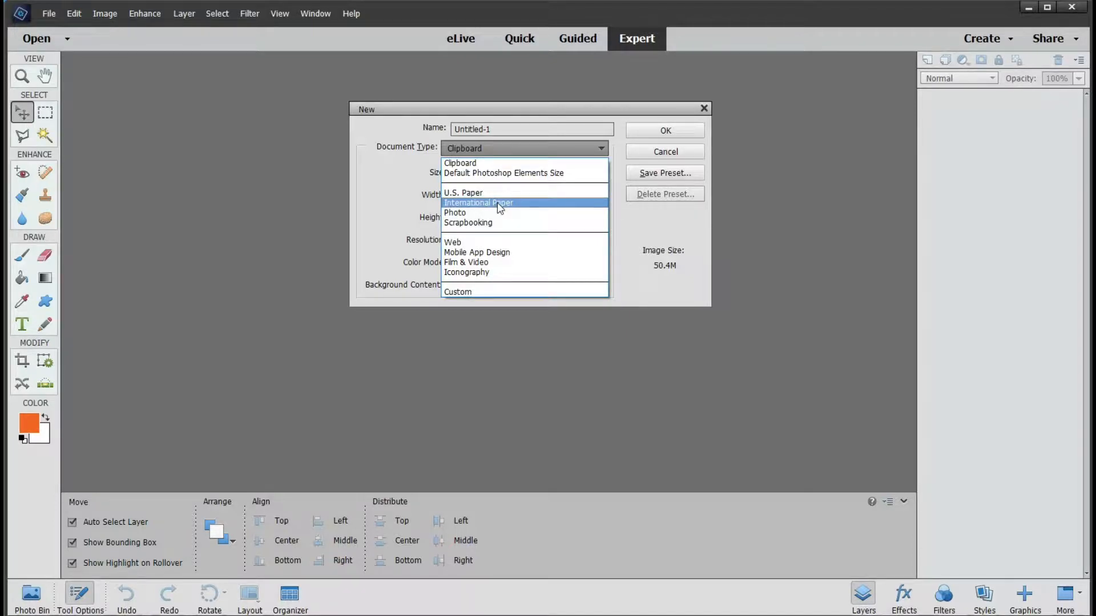
click(500, 203)
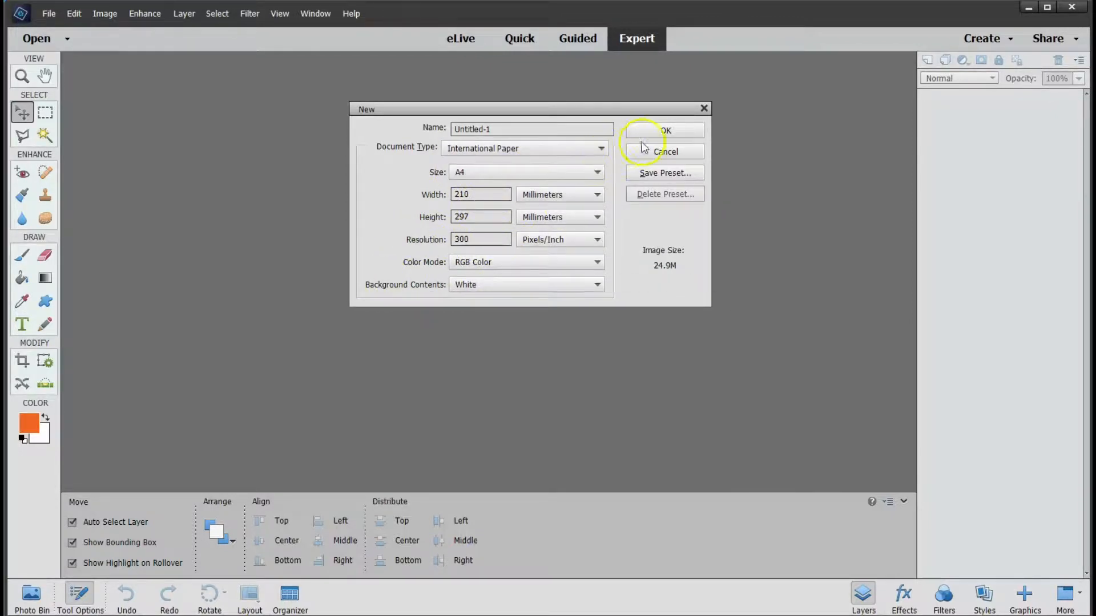
click(656, 133)
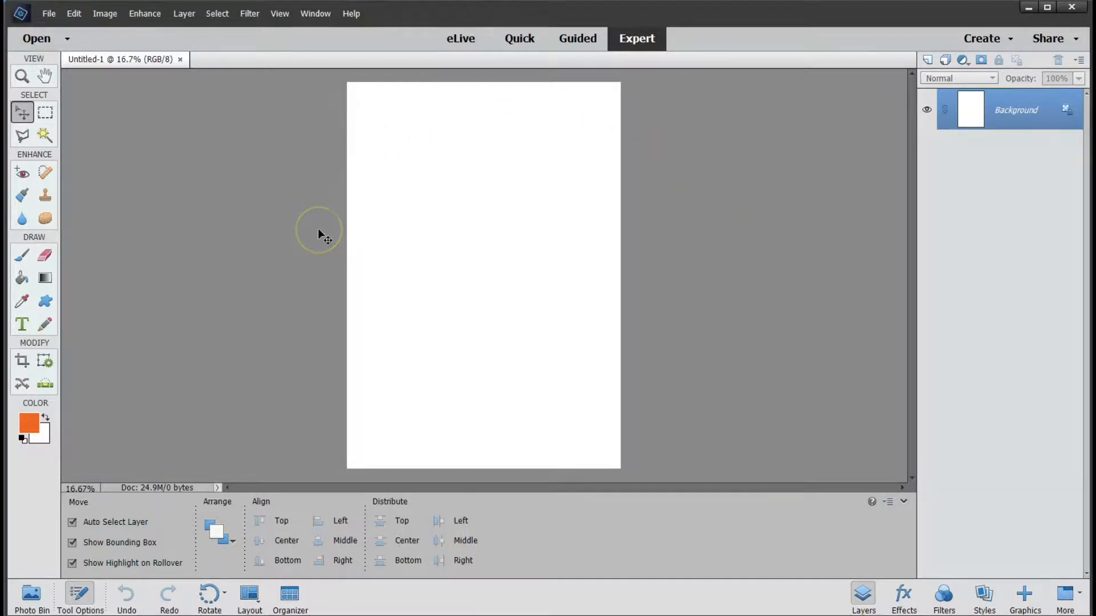
Step: Rotate the blank A4 page 90° into landscape orientation
click(105, 14)
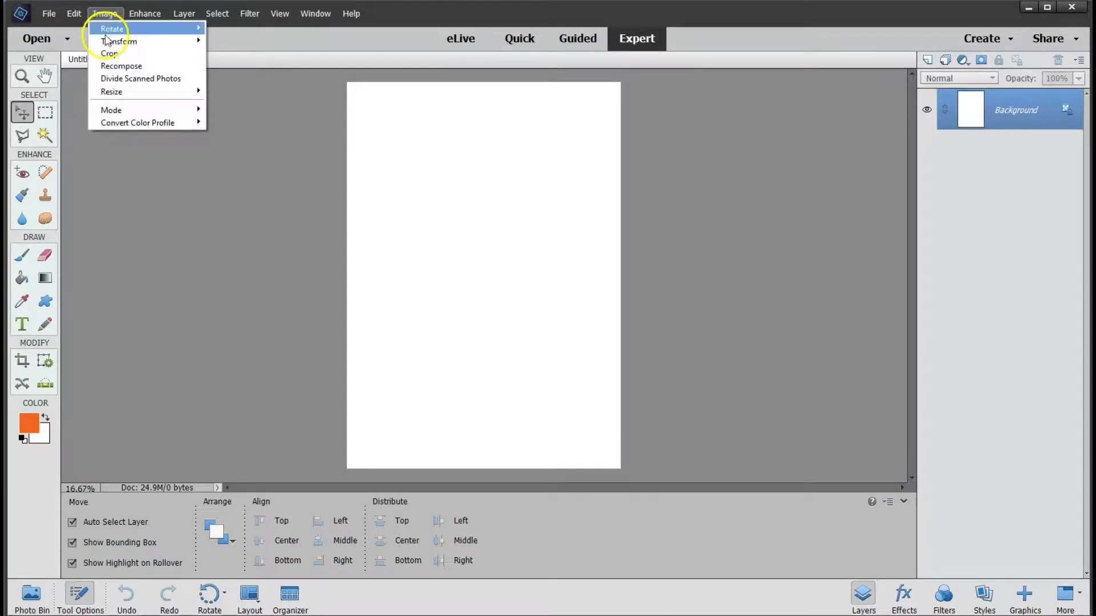
mouse_move(105, 29)
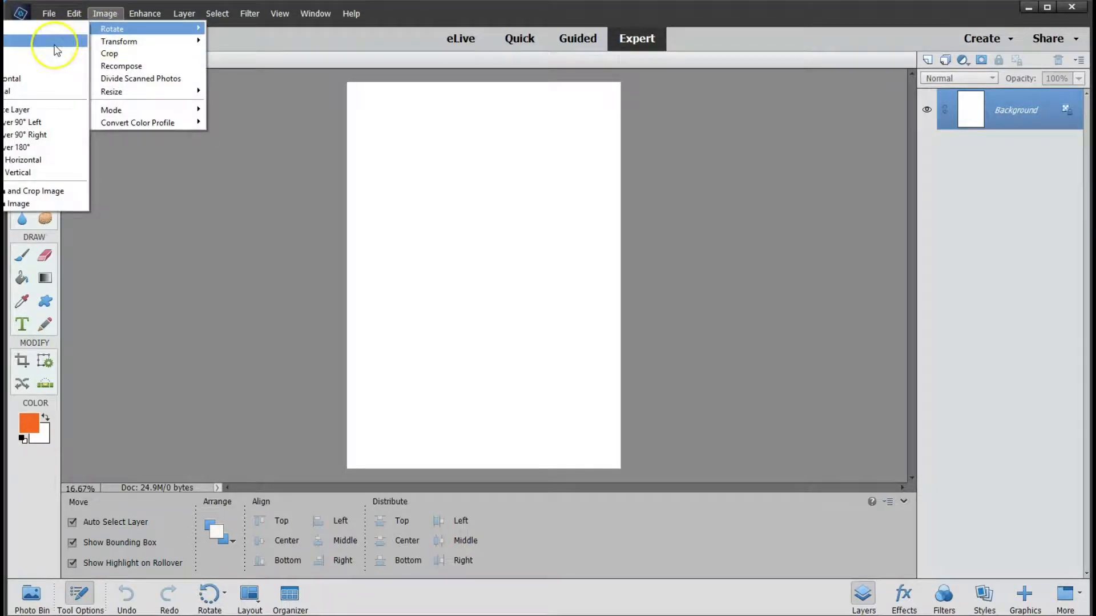
click(57, 45)
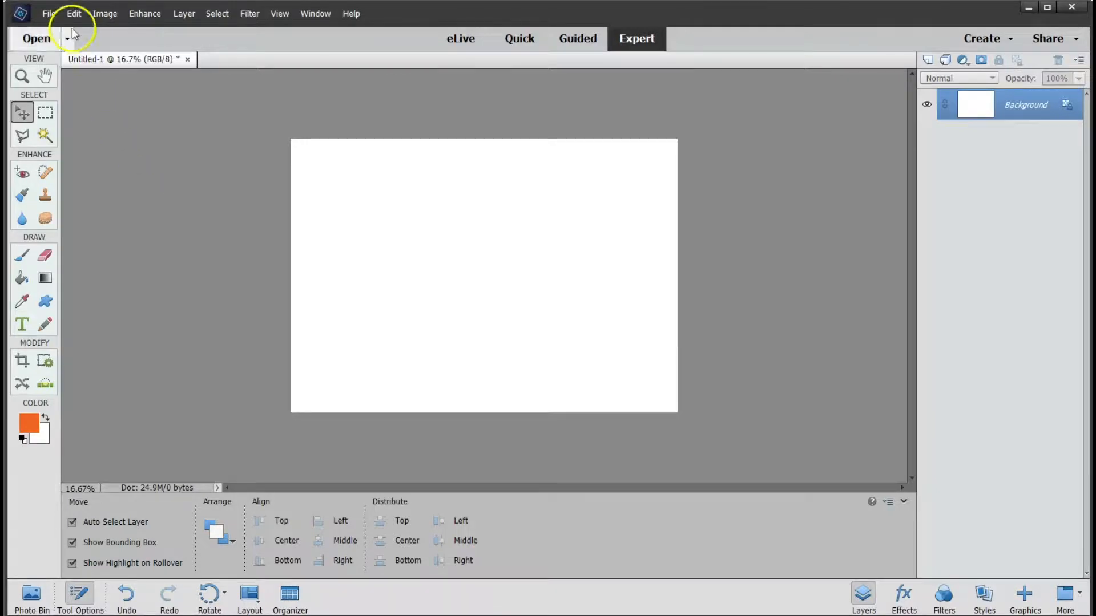
Step: Open the recently edited pumpkin photo shutterstock_210305791.jpg
click(49, 16)
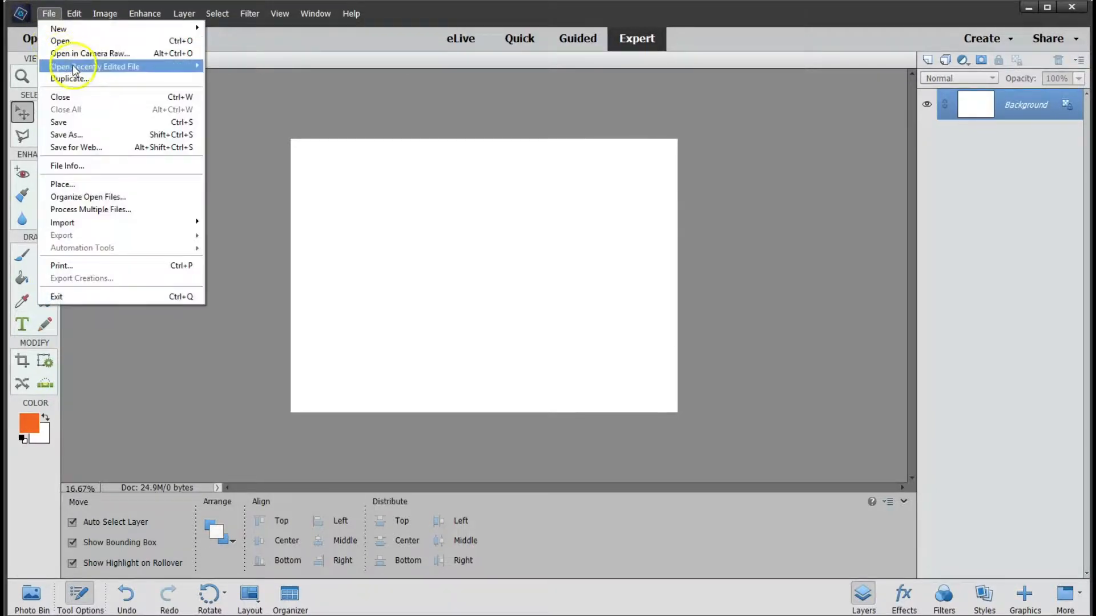
mouse_move(76, 68)
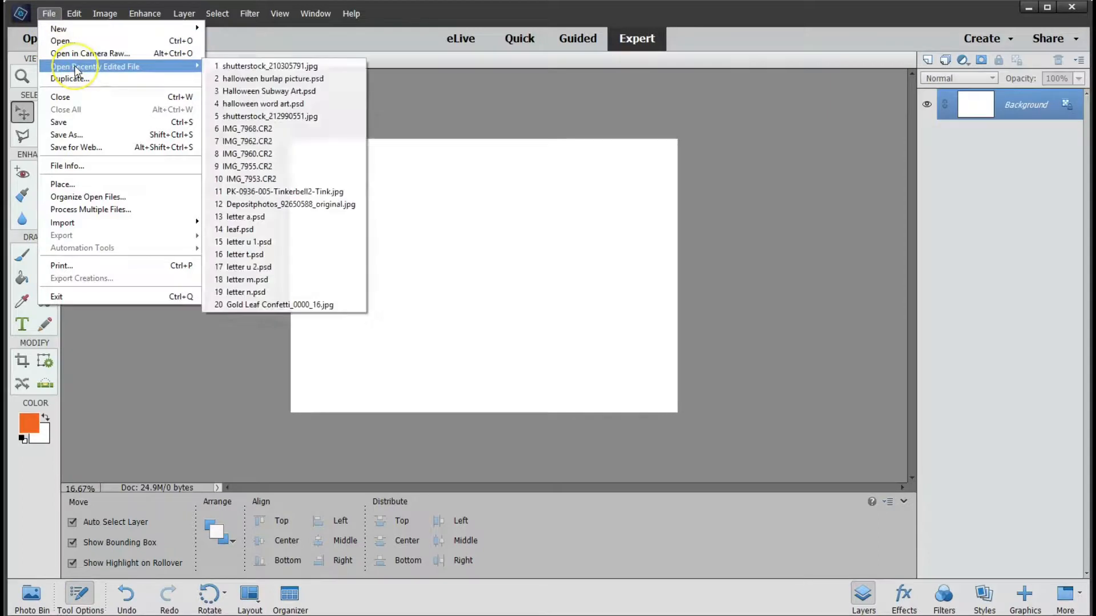
click(247, 69)
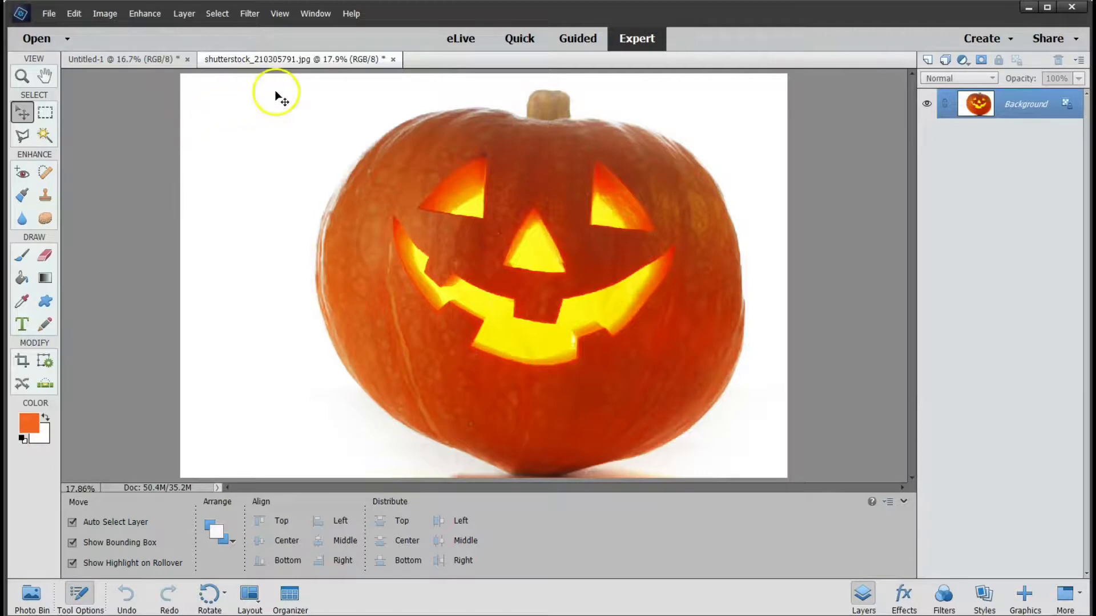
Step: Copy the entire pumpkin photo and paste it into the Untitled-1 document as a new layer
click(217, 13)
click(230, 30)
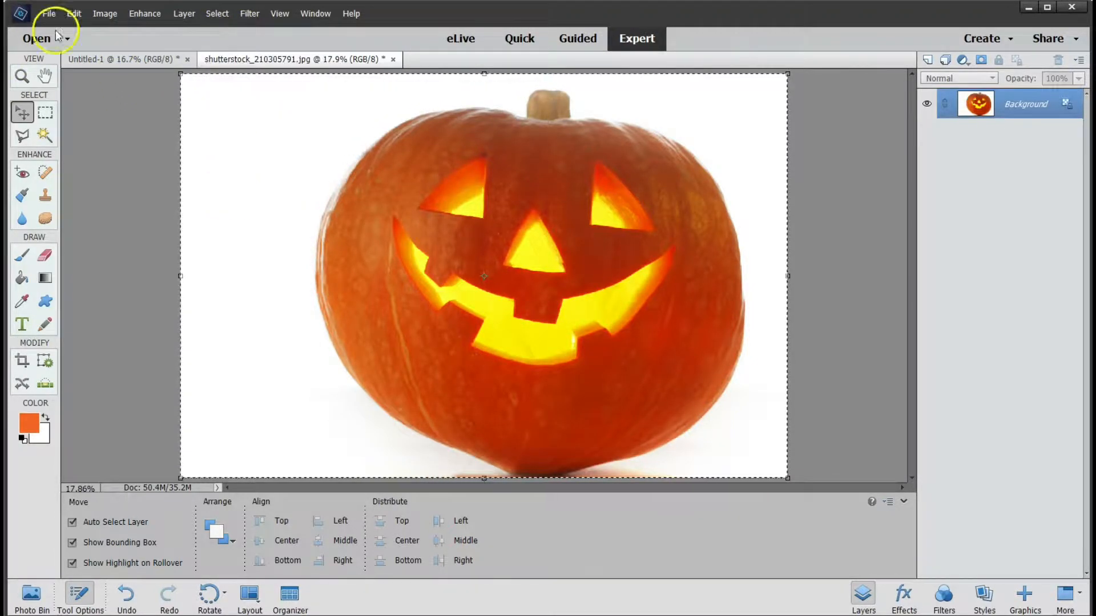
click(74, 13)
click(84, 83)
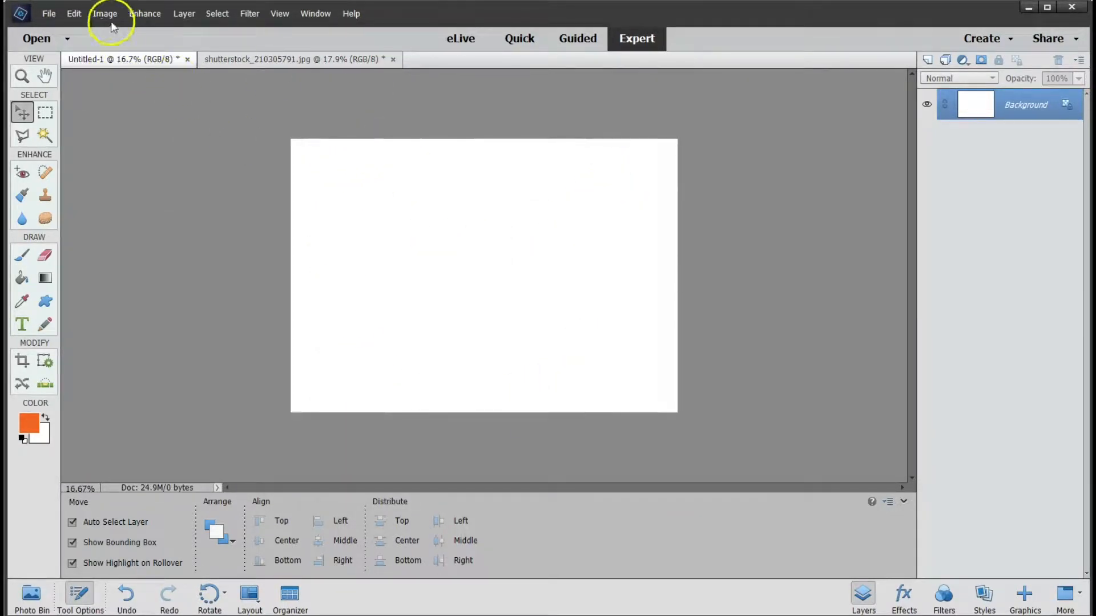
click(74, 14)
click(97, 111)
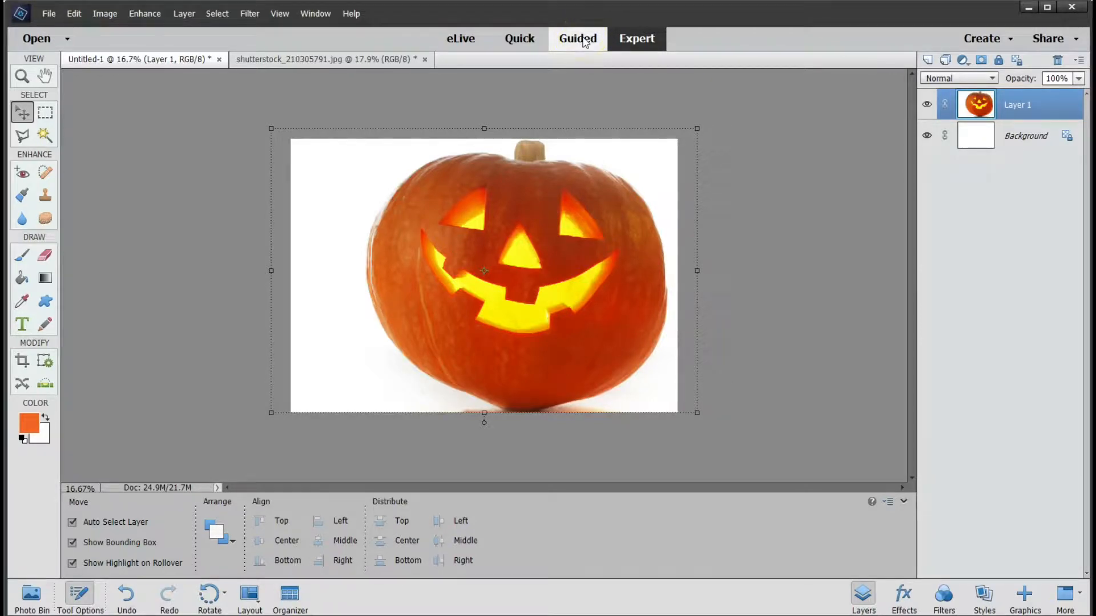
Step: Start the Painterly guided edit from Fun Edits on the pumpkin composition and activate its Paint Brush
click(578, 39)
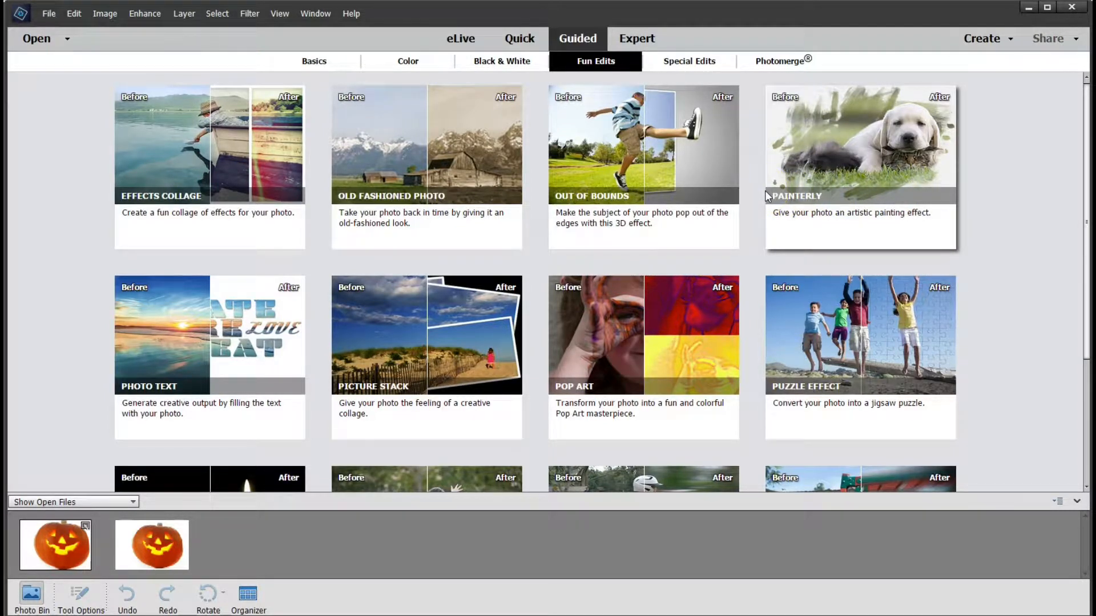
click(856, 143)
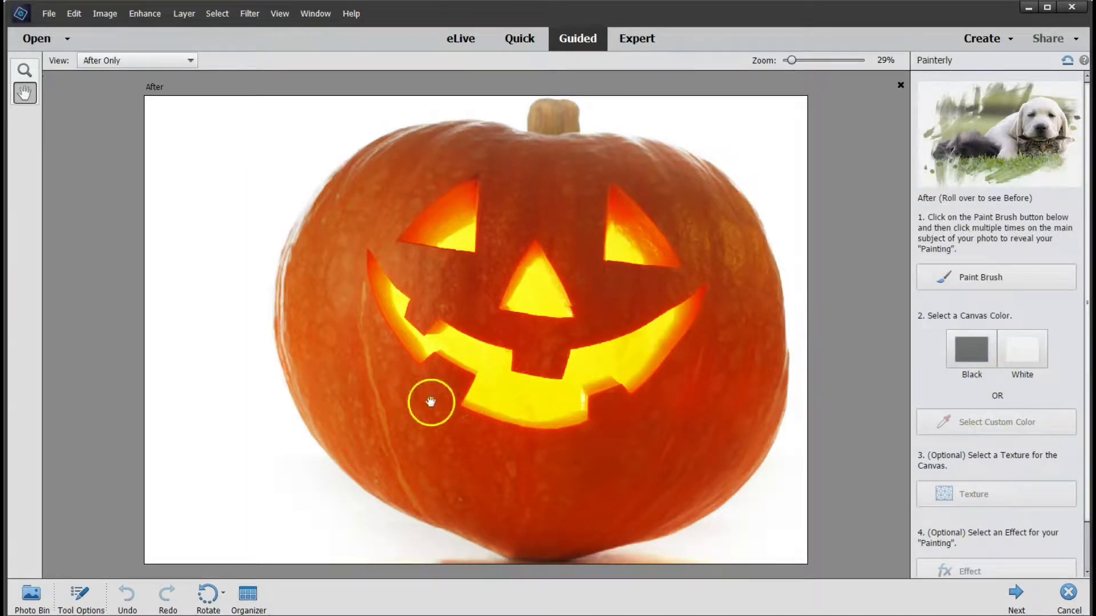
click(992, 278)
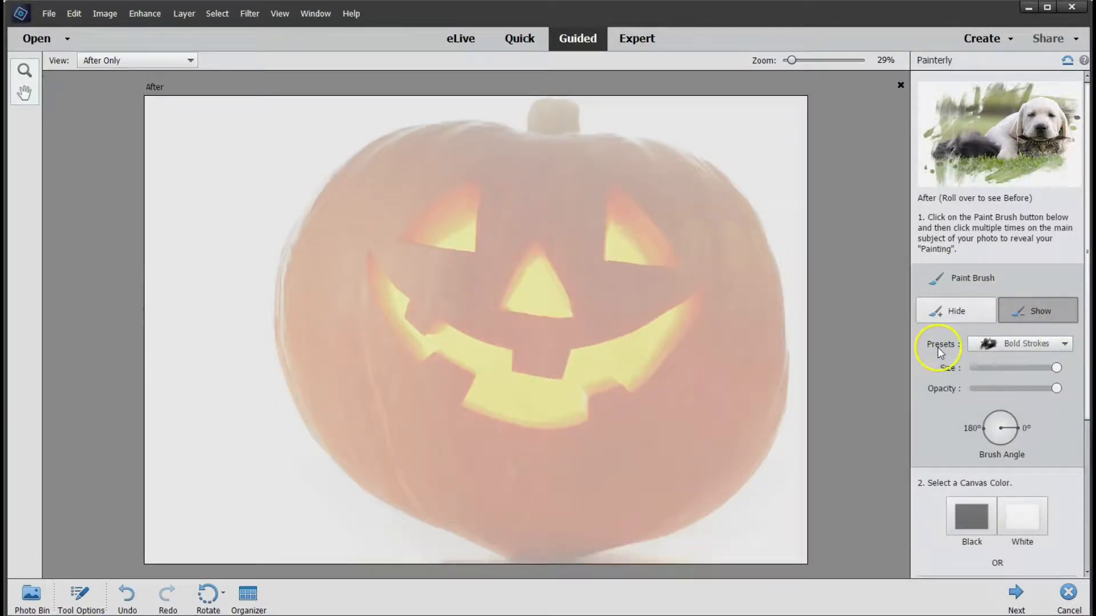
Step: Try the Rough Bristles brush preset by revealing the pumpkin's left side and upper right part with two dabs
click(1014, 343)
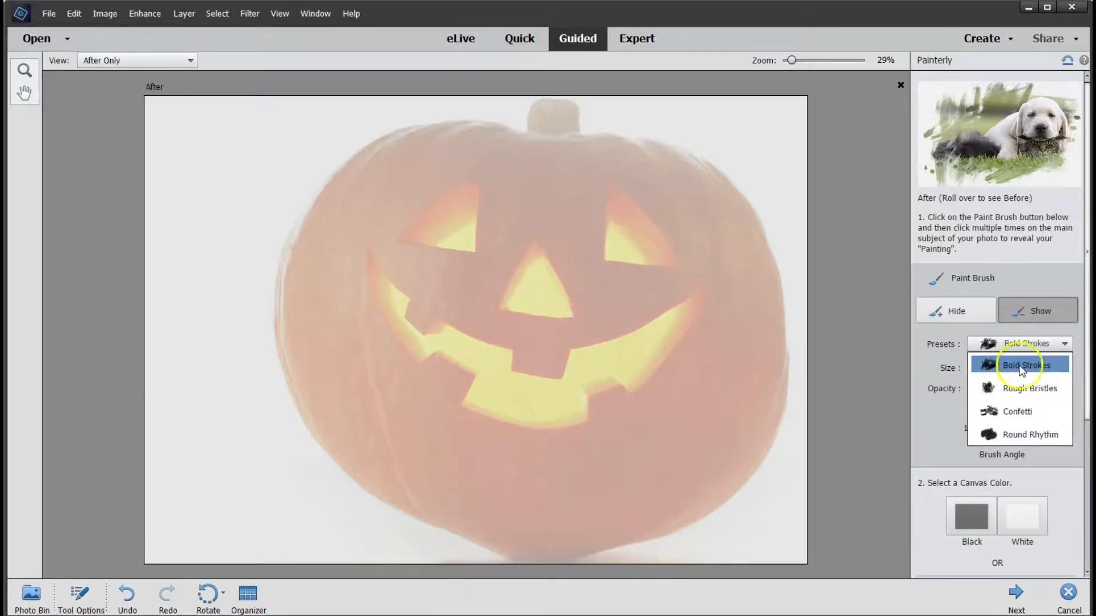
mouse_move(969, 144)
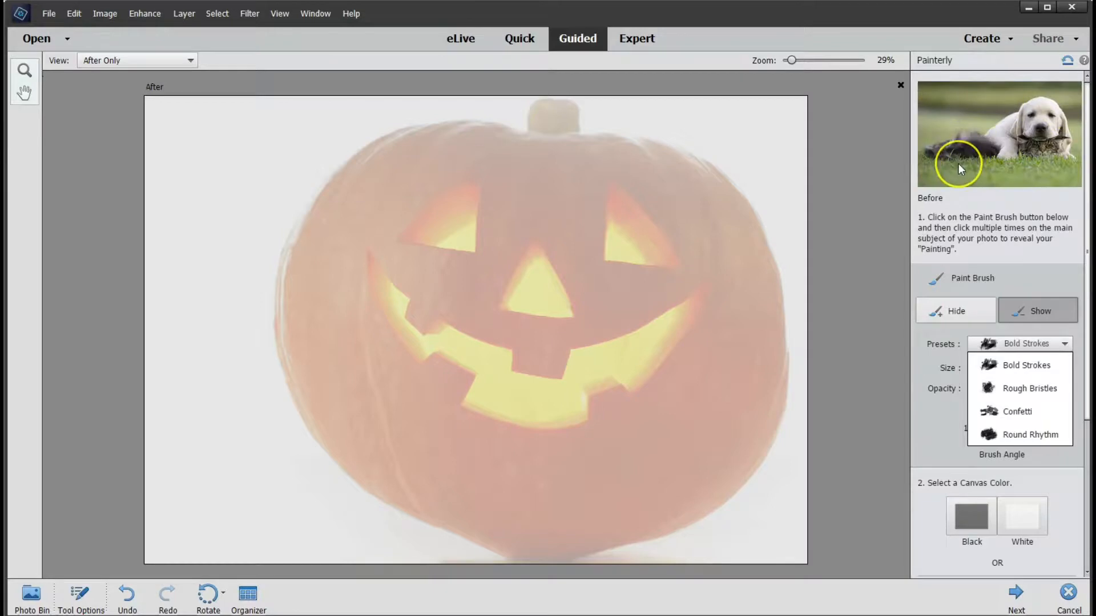
click(1026, 389)
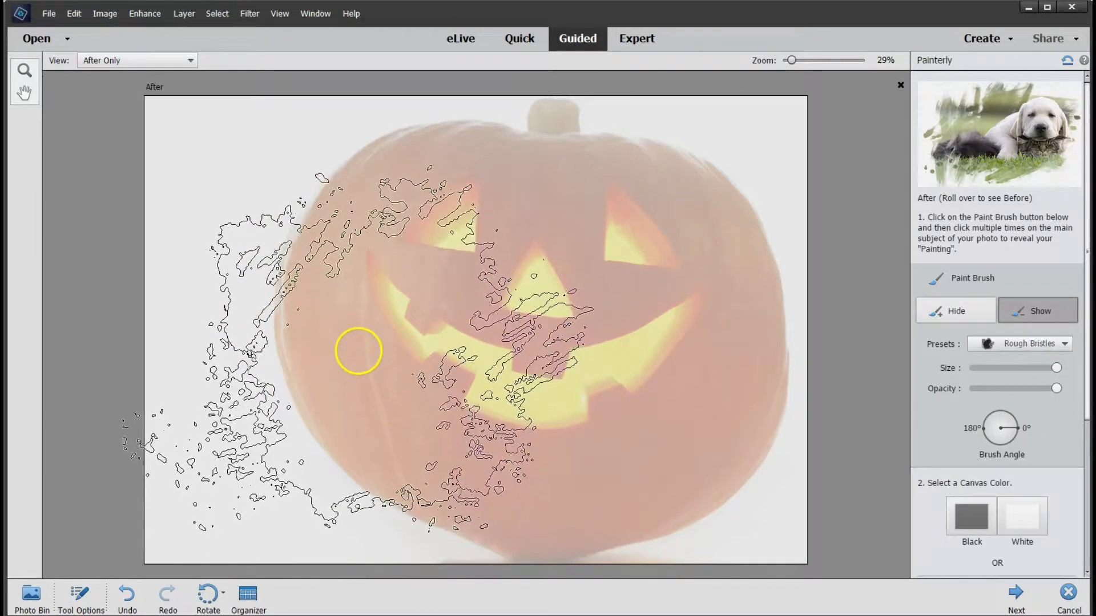
click(360, 349)
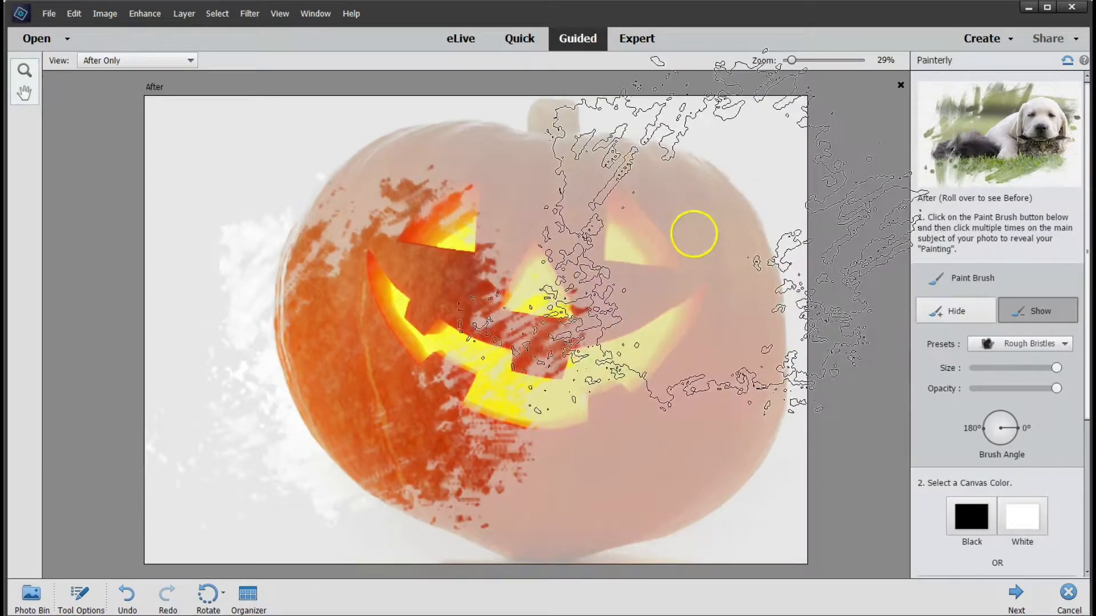
click(677, 252)
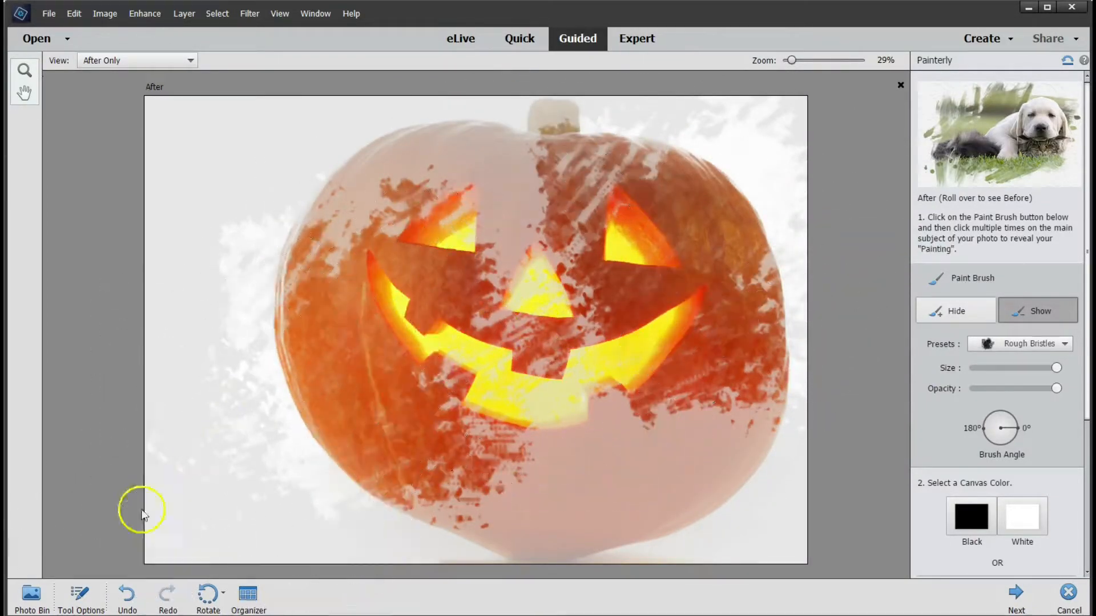
Step: Try the Confetti brush preset by revealing the whole pumpkin with several overlapping dabs
click(1056, 345)
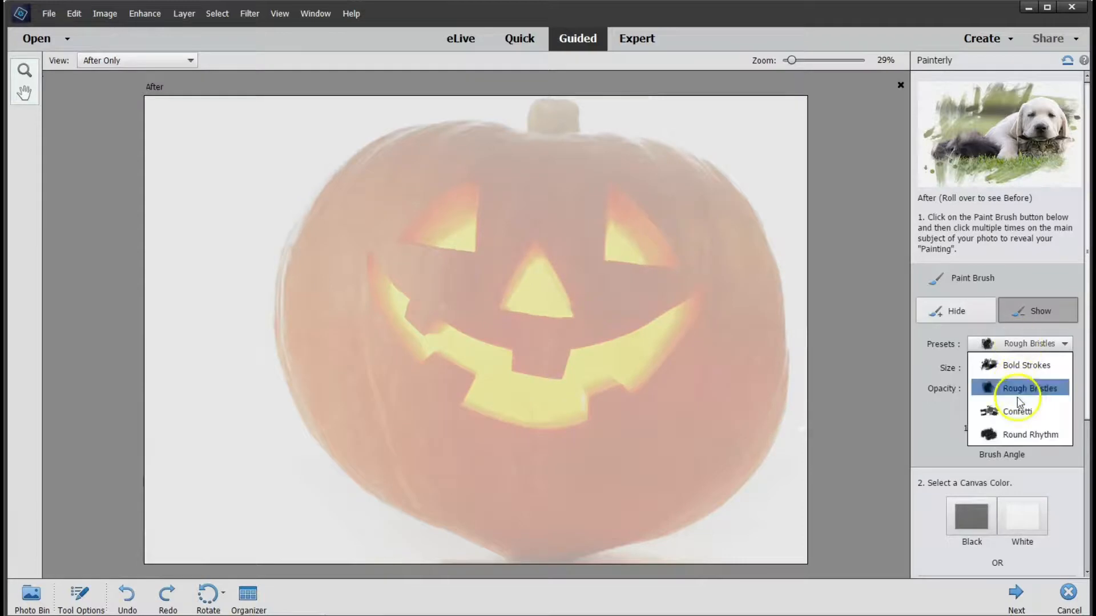
click(1015, 409)
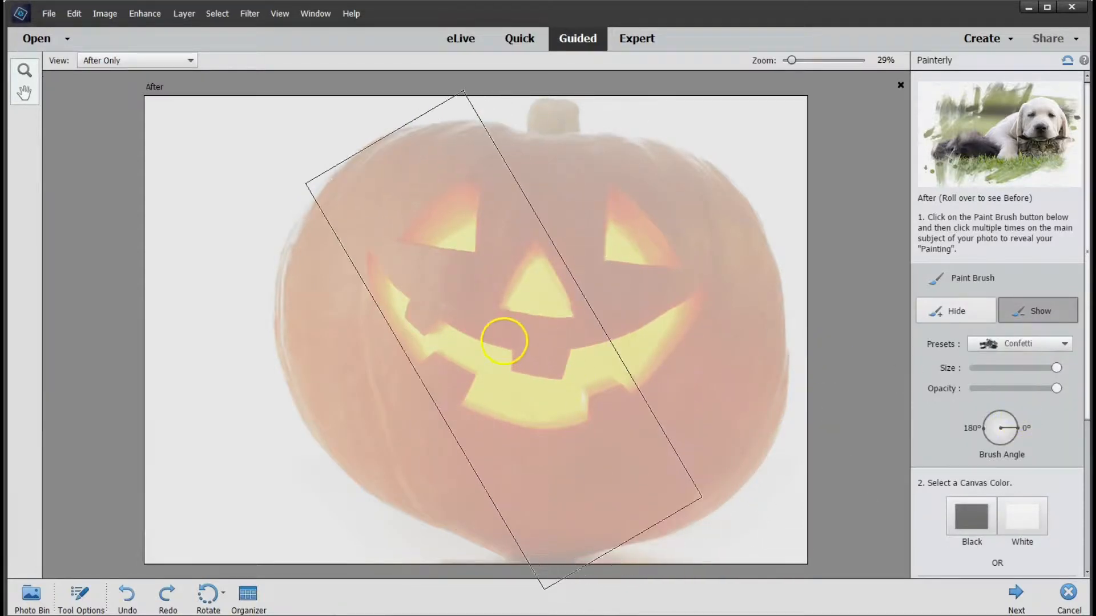
click(406, 336)
click(606, 323)
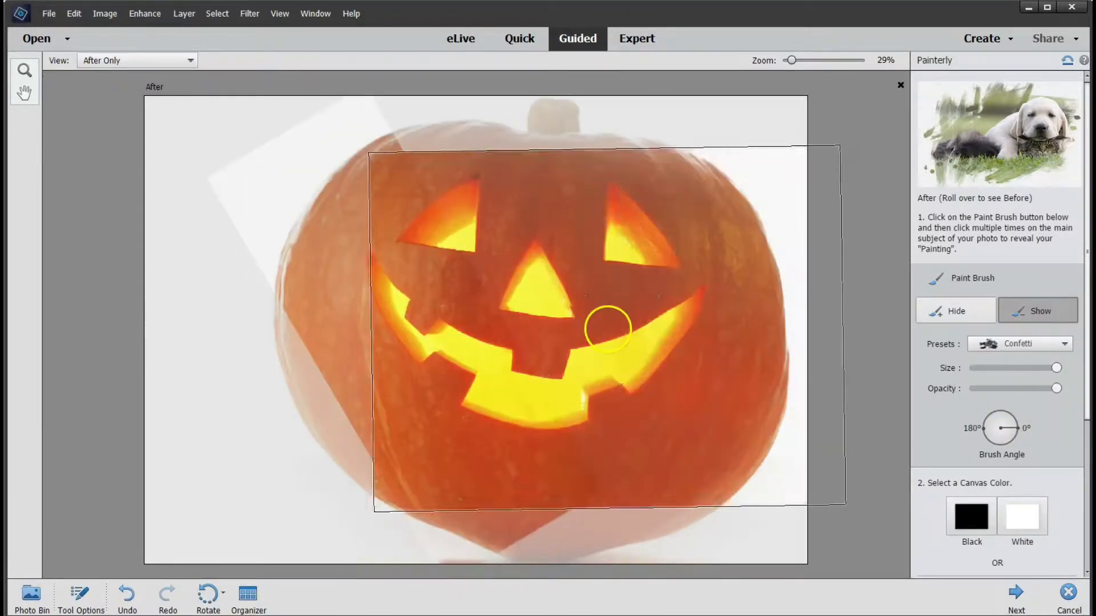
click(609, 284)
click(404, 337)
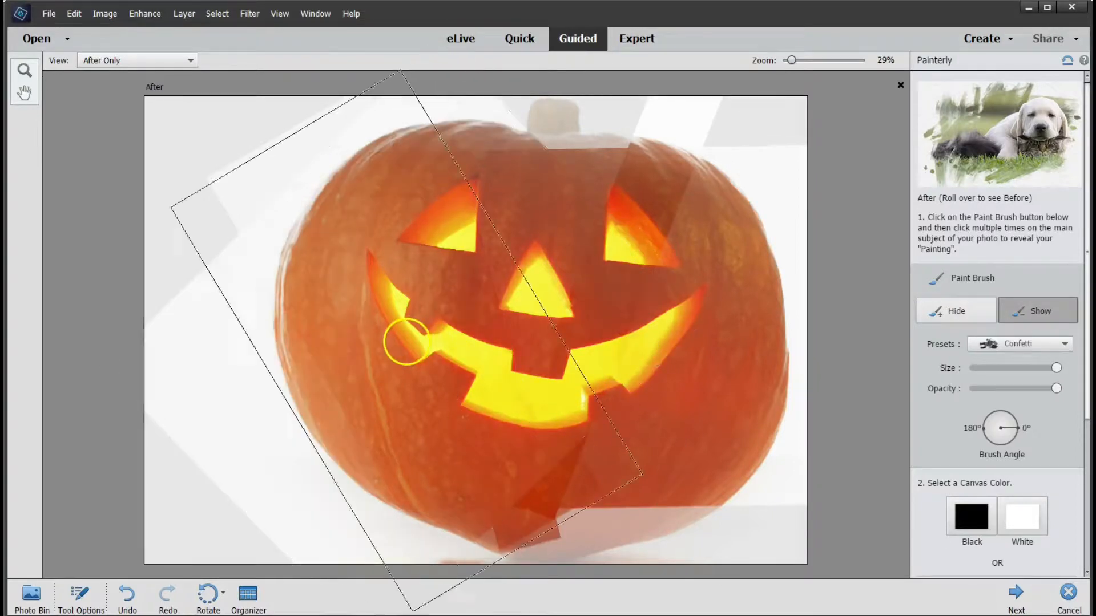
click(578, 361)
click(646, 245)
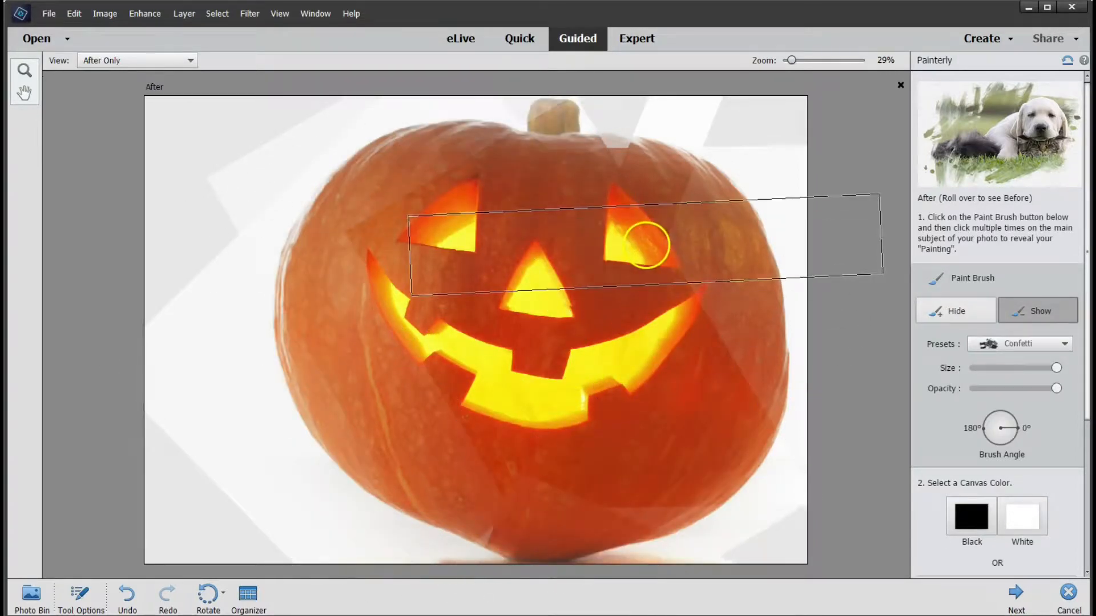
click(596, 188)
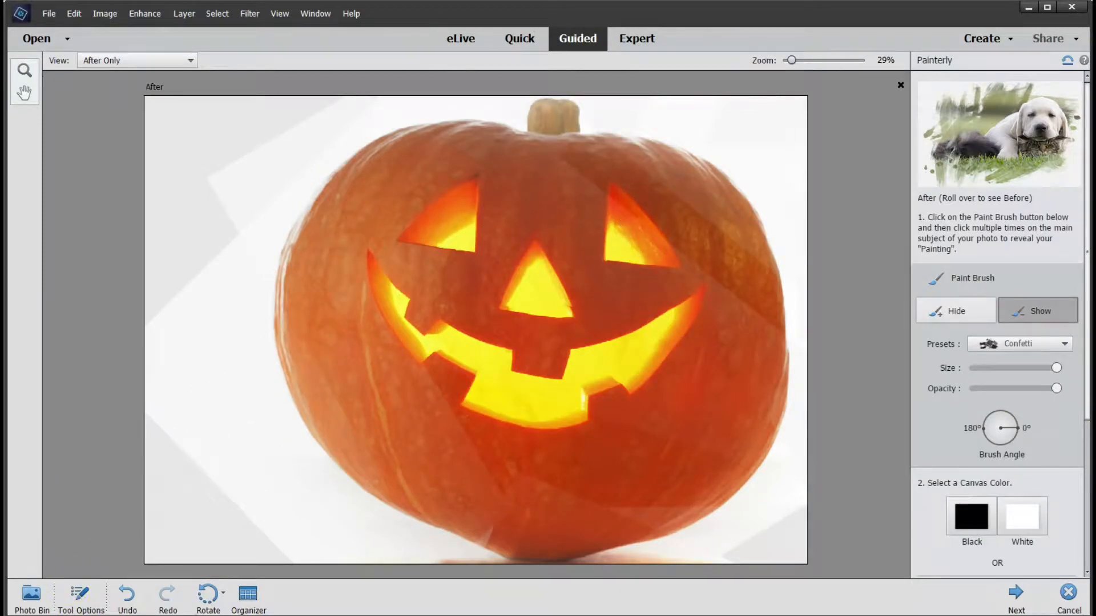
Step: Try the Round Rhythm brush preset by revealing the pumpkin with several dabs across its face and base
click(1050, 344)
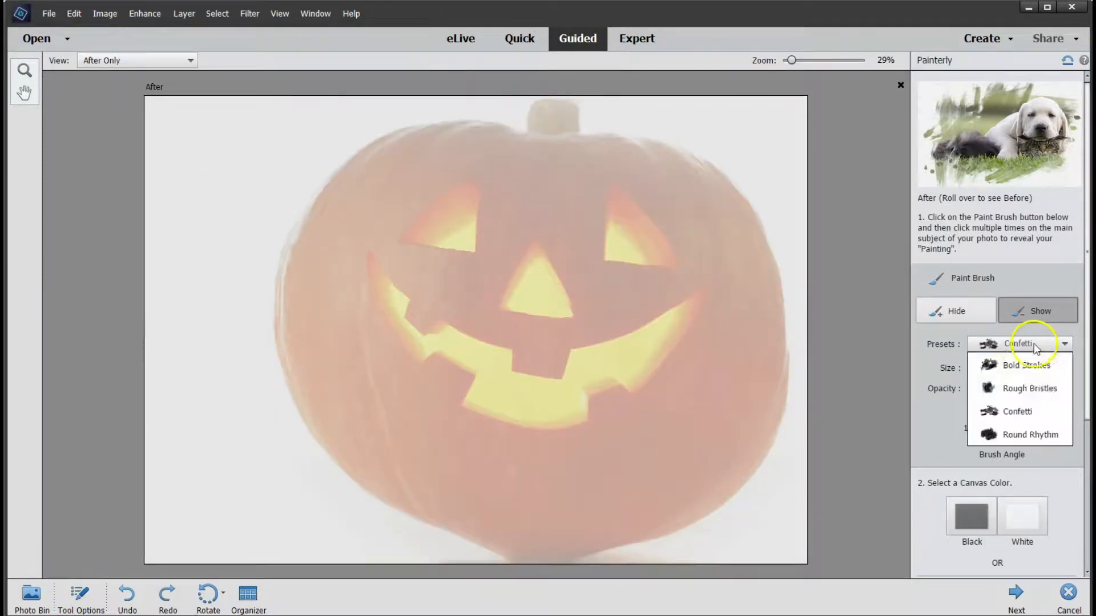
click(999, 435)
click(409, 361)
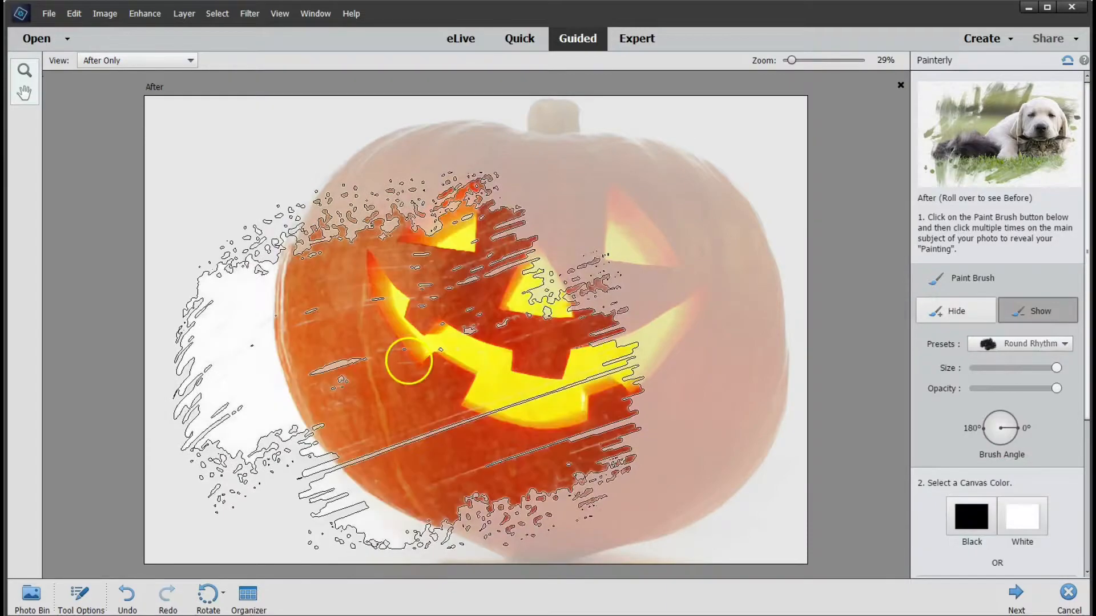
click(591, 297)
click(626, 371)
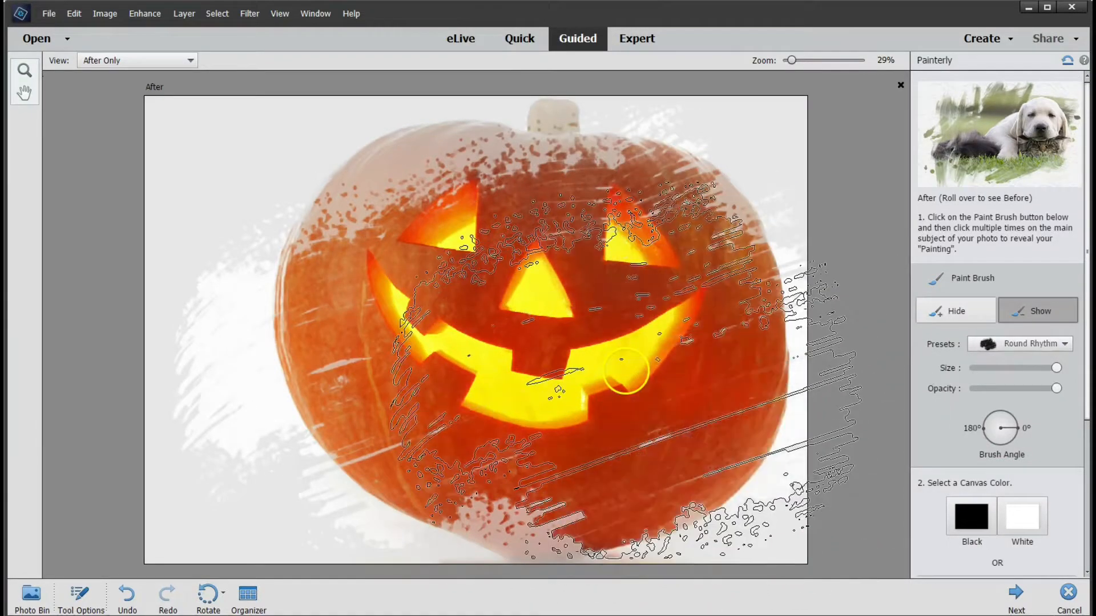
click(455, 279)
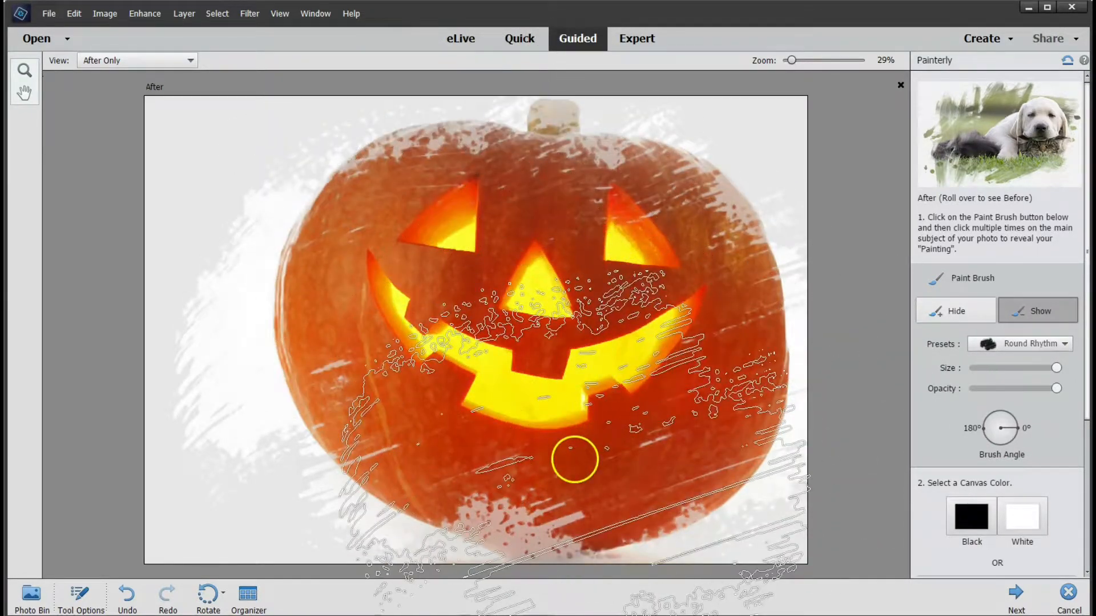
click(575, 460)
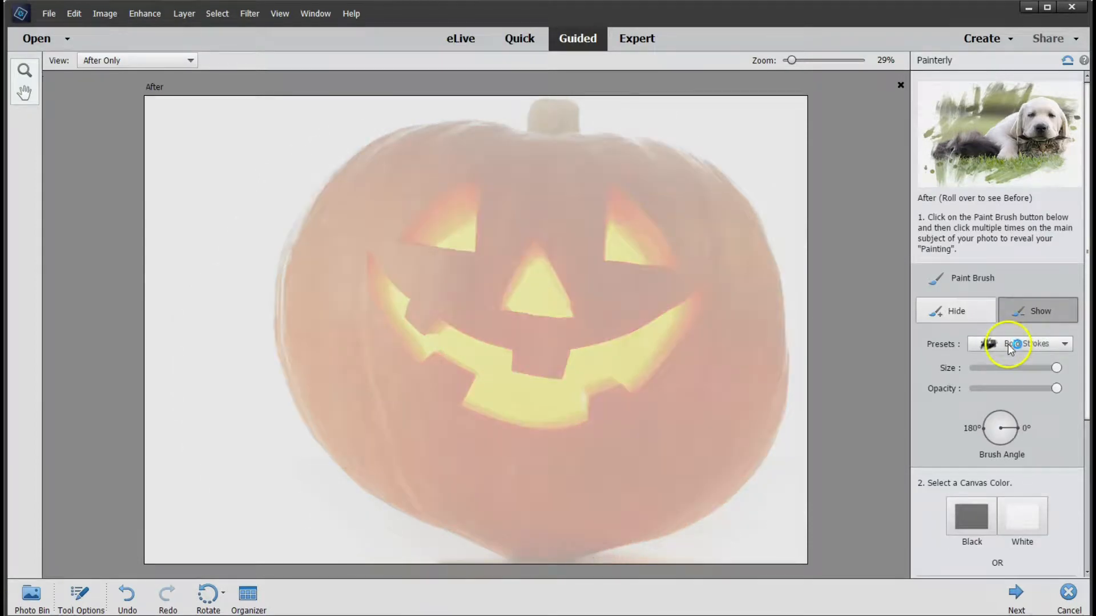
Step: Reduce the Bold Strokes brush size slightly and reveal the lower left part of the pumpkin with one dab
click(1056, 368)
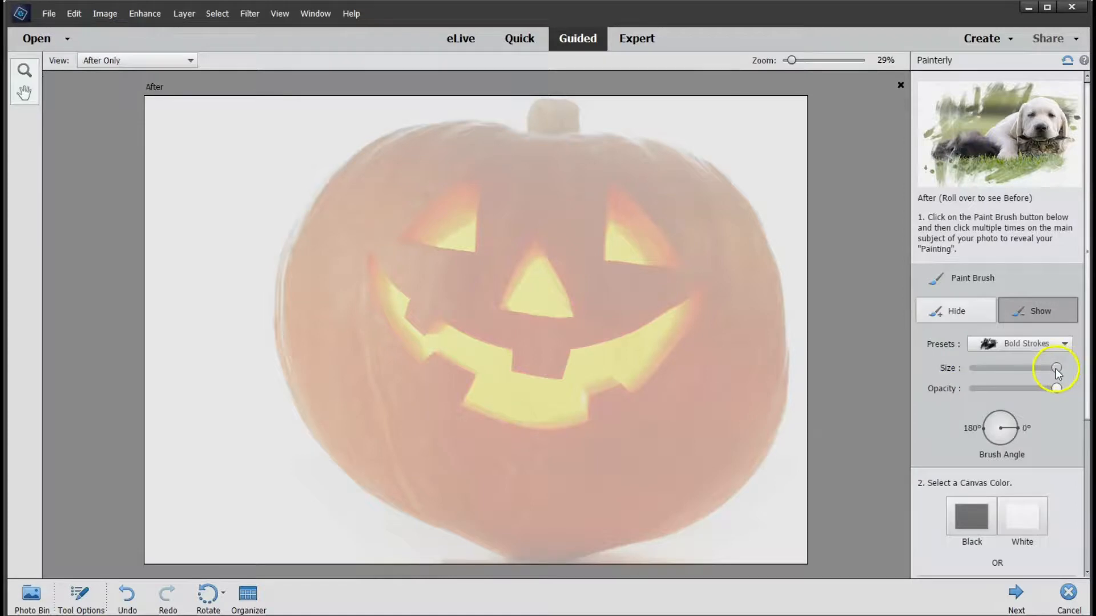
drag(1057, 374, 1044, 374)
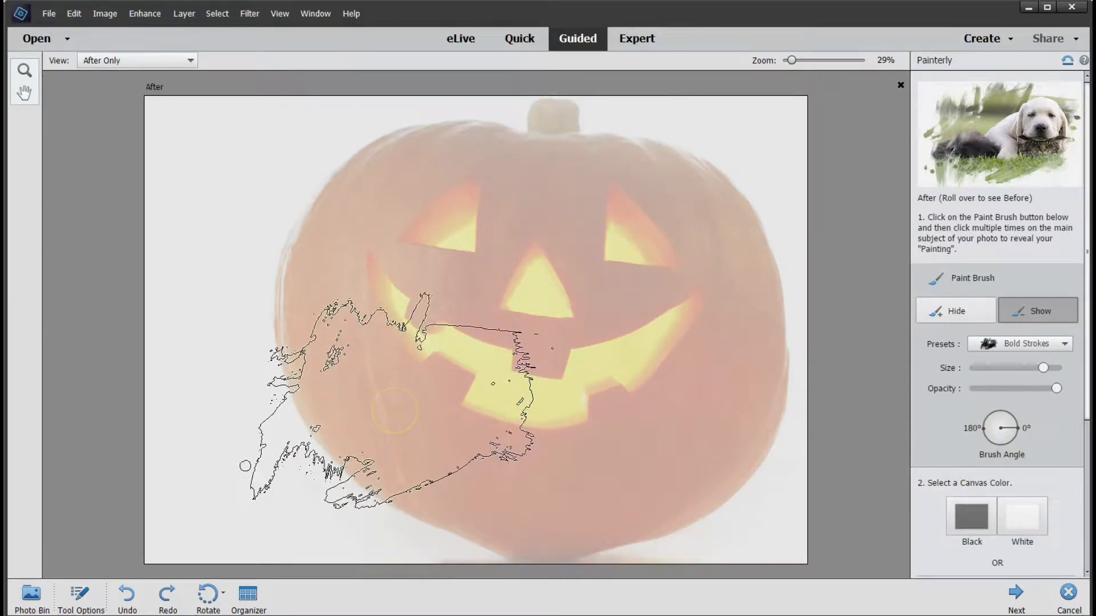
click(394, 410)
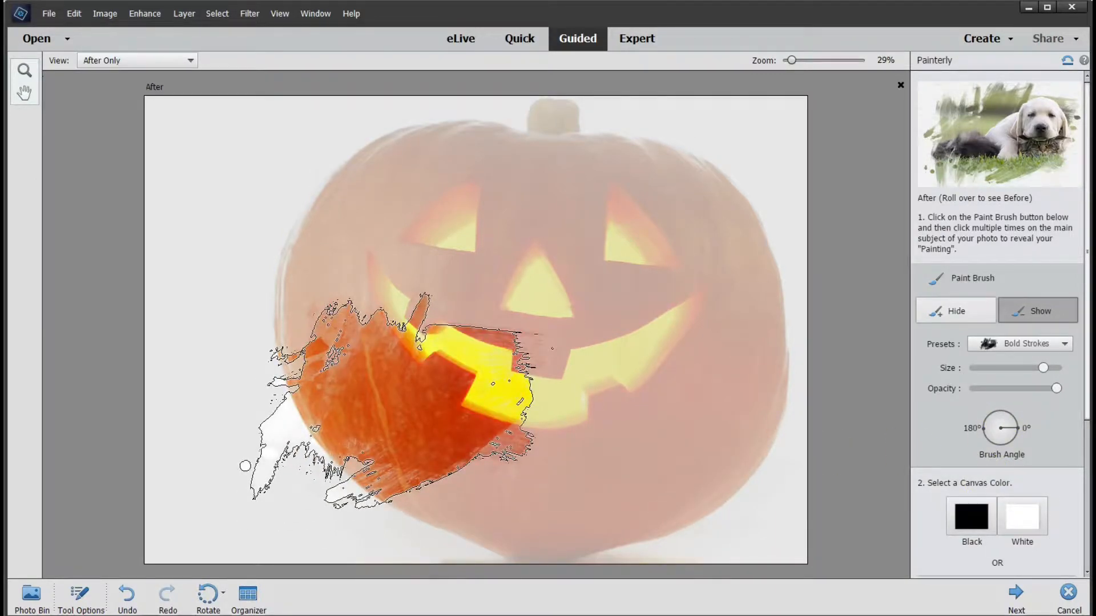
Step: Reveal the pumpkin's lower middle and base with several Bold Strokes dabs, rotating the brush angle between dabs
drag(1037, 436, 1010, 410)
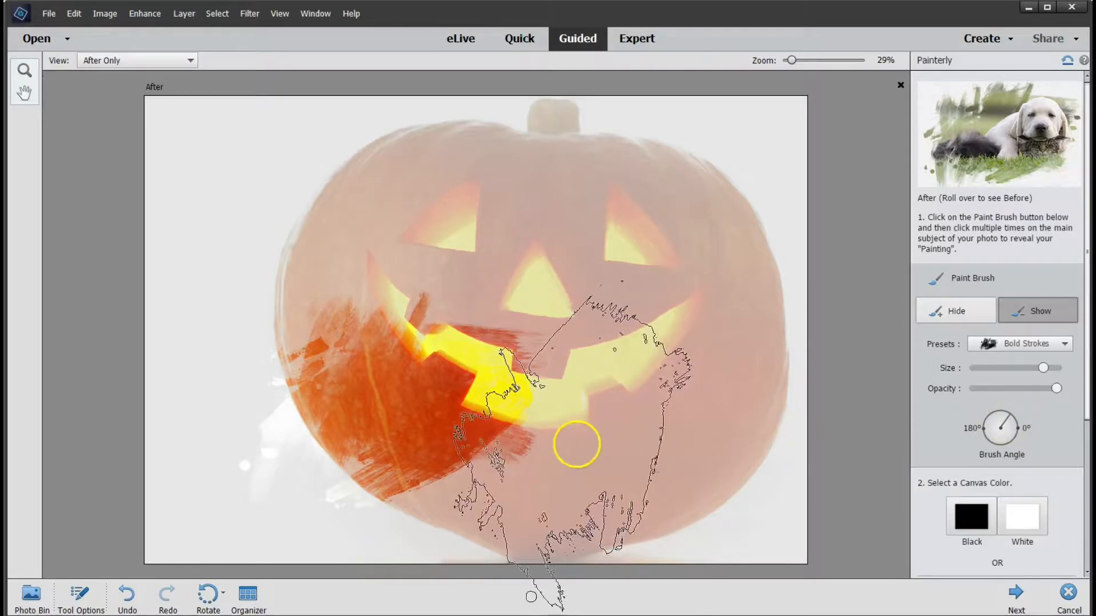
click(463, 401)
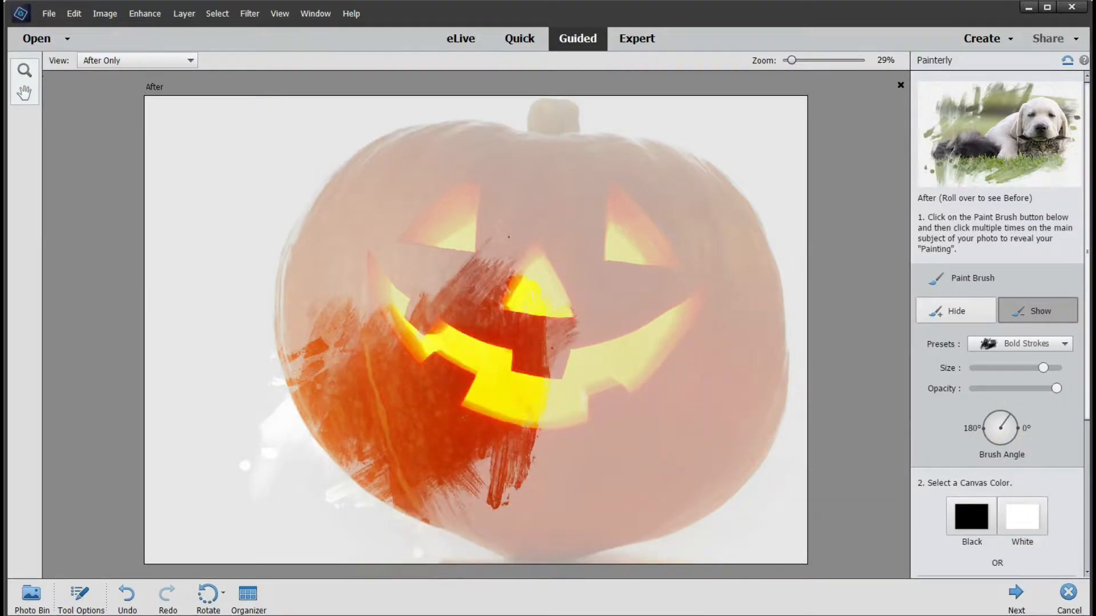
drag(1022, 421, 993, 416)
click(531, 430)
click(511, 443)
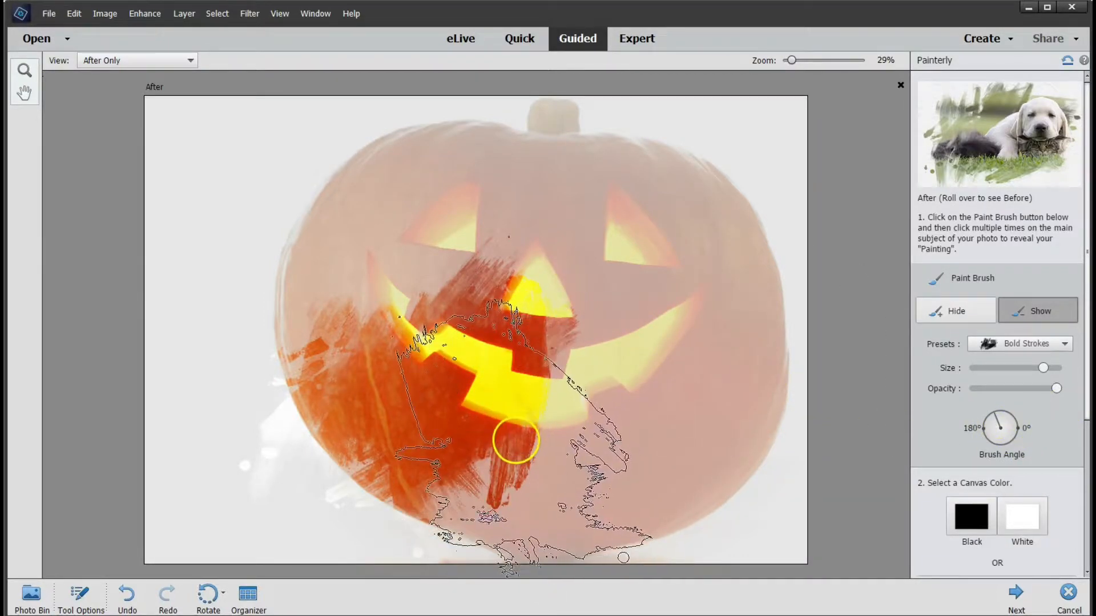
click(514, 441)
click(524, 442)
Step: Reveal the pumpkin's right side, right eye and upper right part with Bold Strokes dabs at varied brush angles
drag(996, 419, 985, 429)
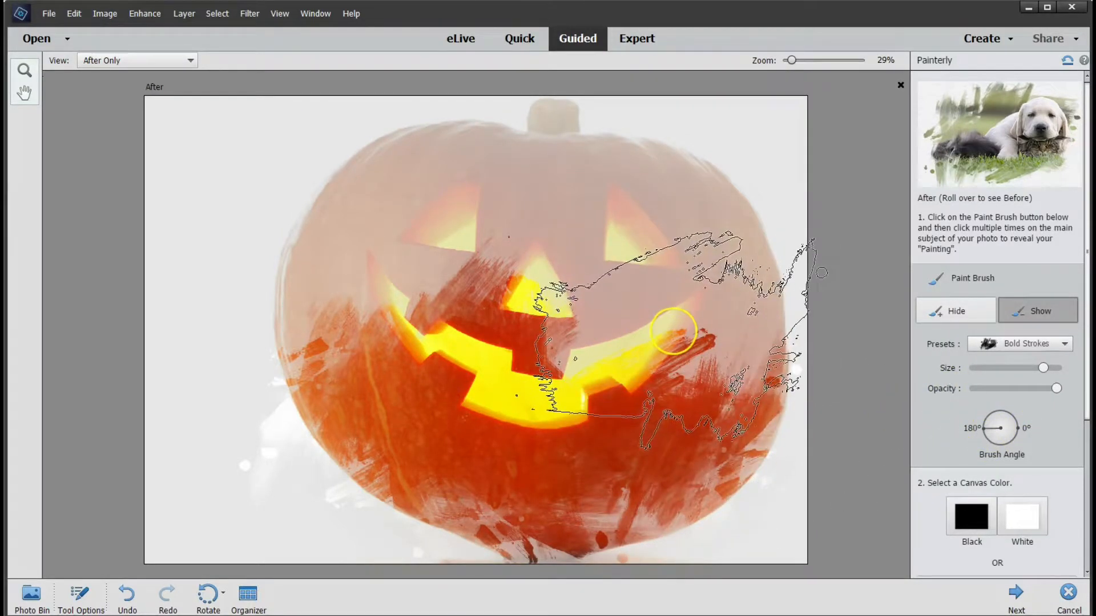
click(673, 331)
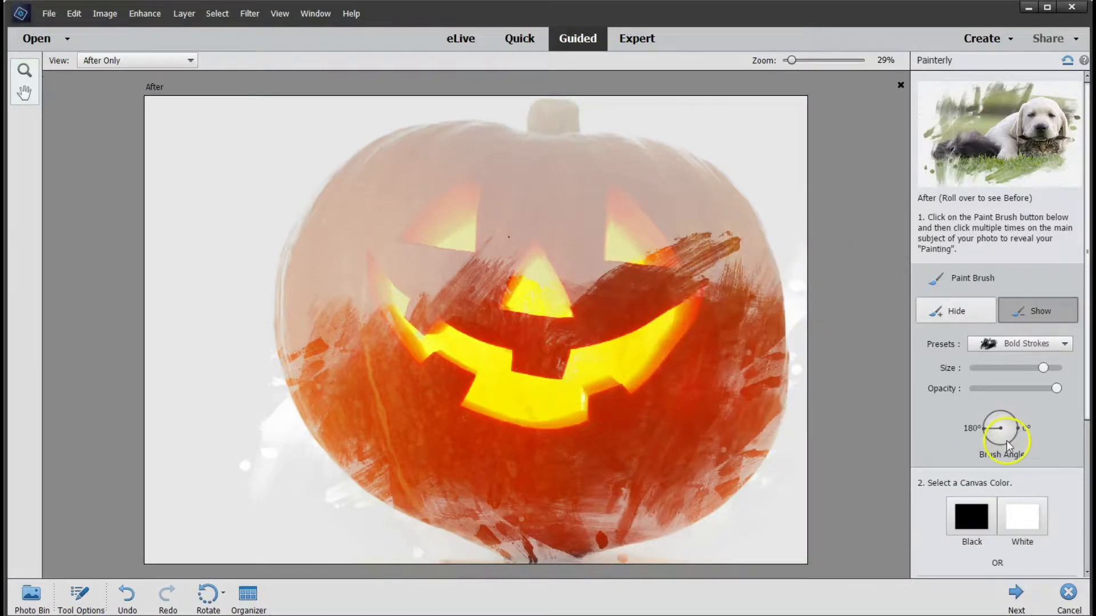
click(707, 283)
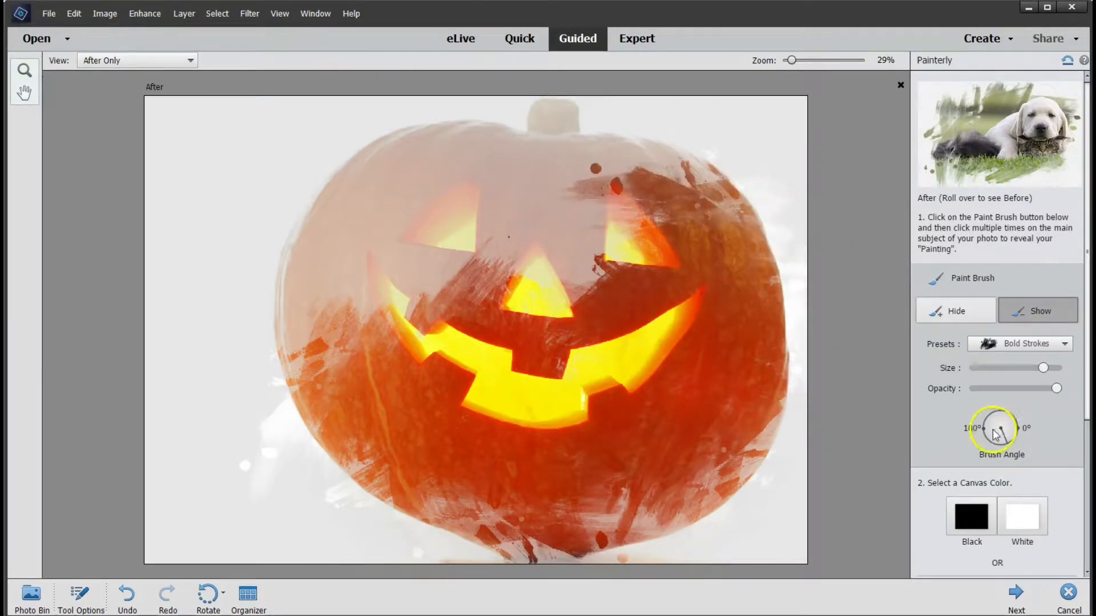
click(624, 279)
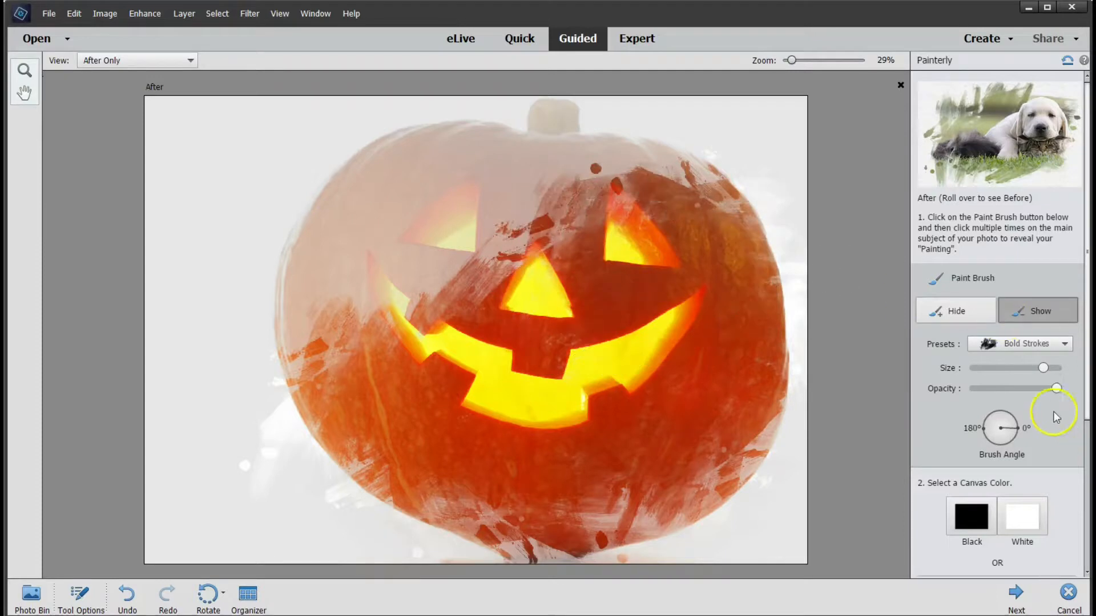
drag(1019, 425, 999, 416)
click(604, 182)
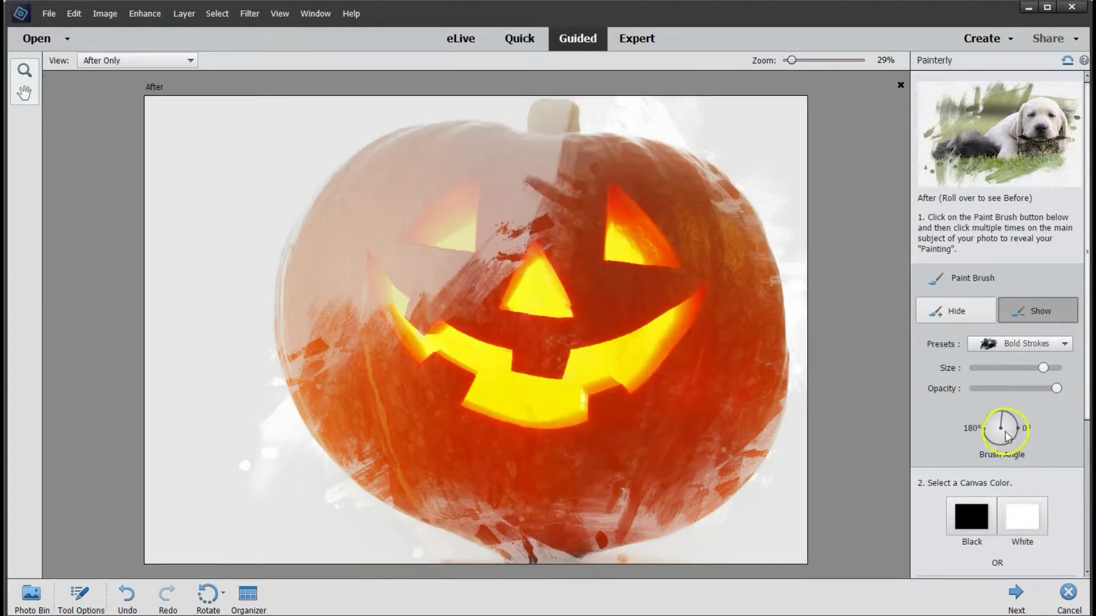
Step: Reveal the pumpkin's upper left part, left edge and stem with further Bold Strokes dabs at different brush angles
click(988, 419)
click(484, 222)
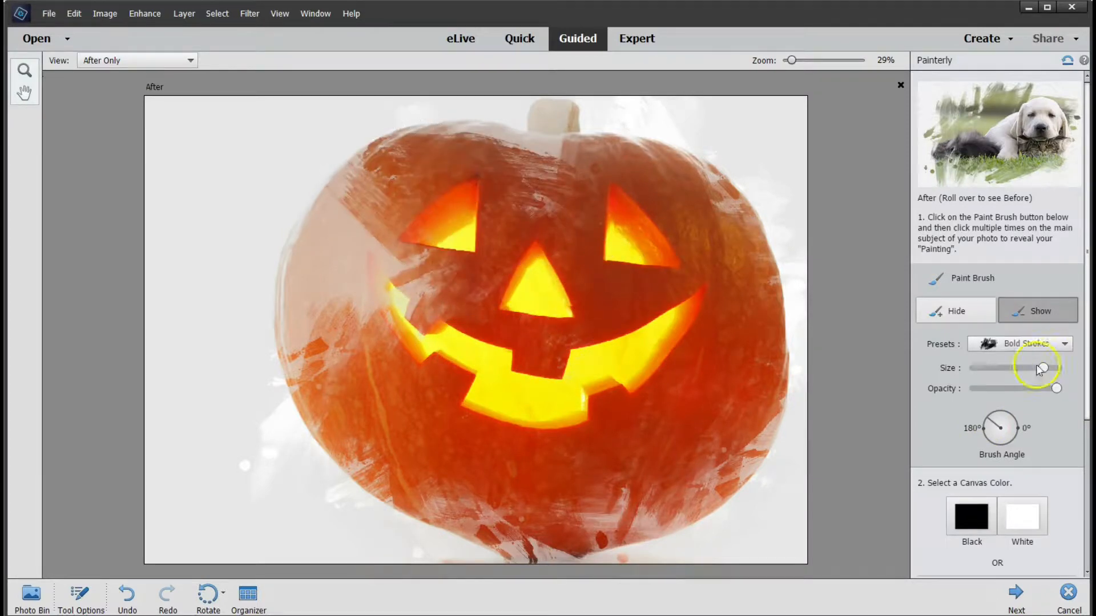
click(985, 431)
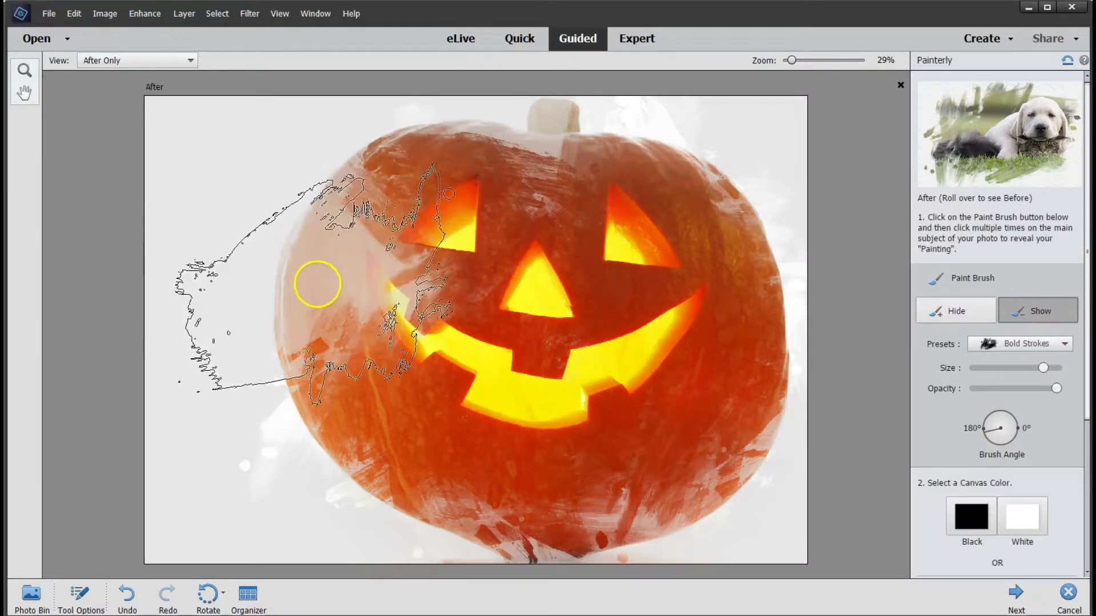
click(317, 284)
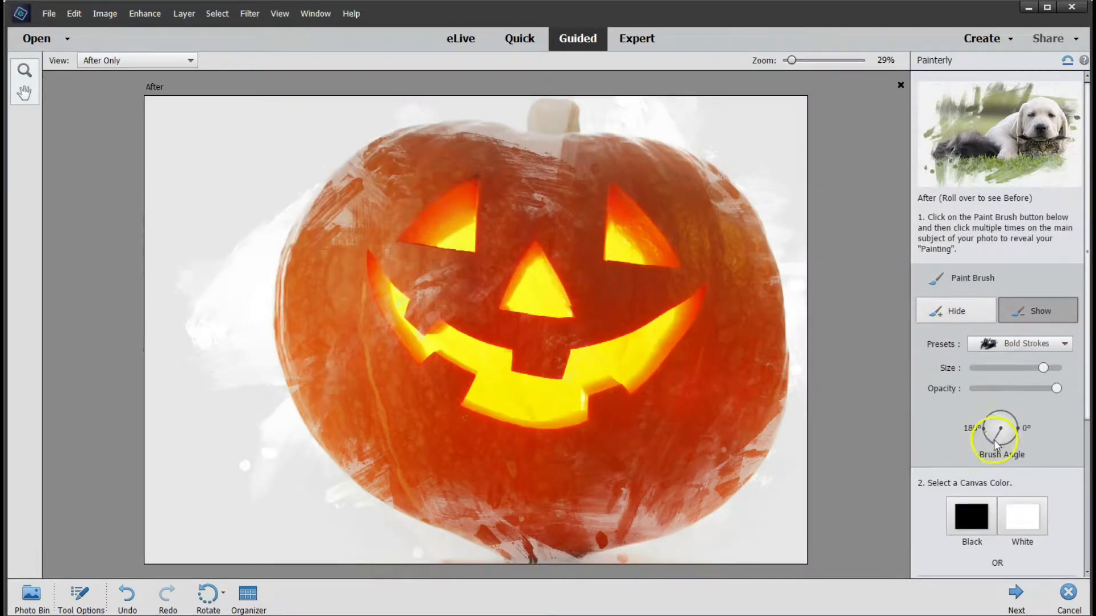
click(496, 156)
click(751, 374)
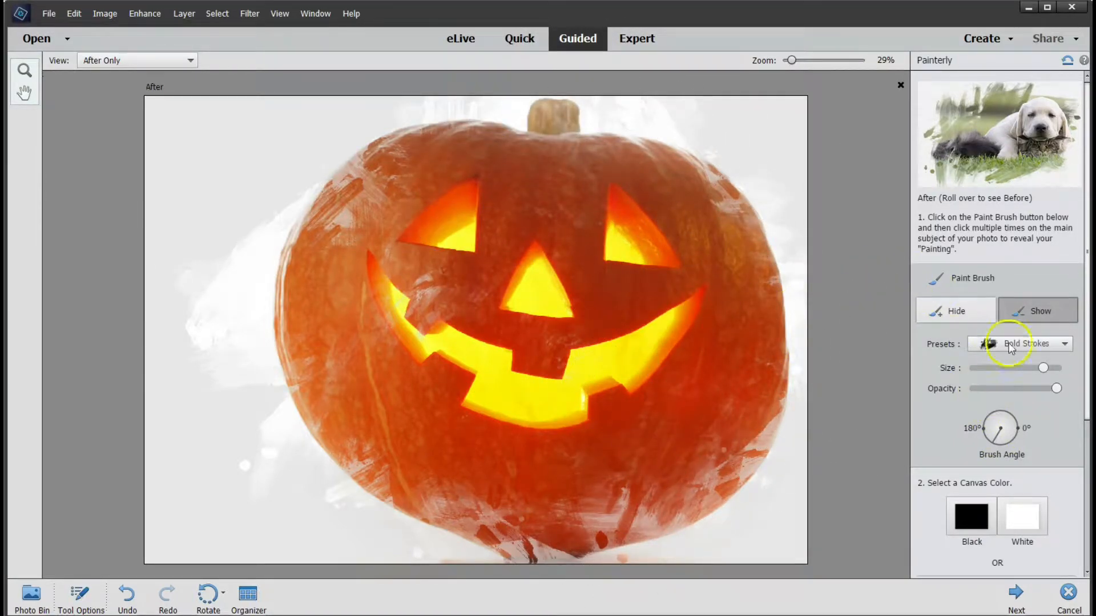
Step: Finish brushing, set the canvas color to white and apply the third Smart Looks effect in the upper row to the painting
click(979, 276)
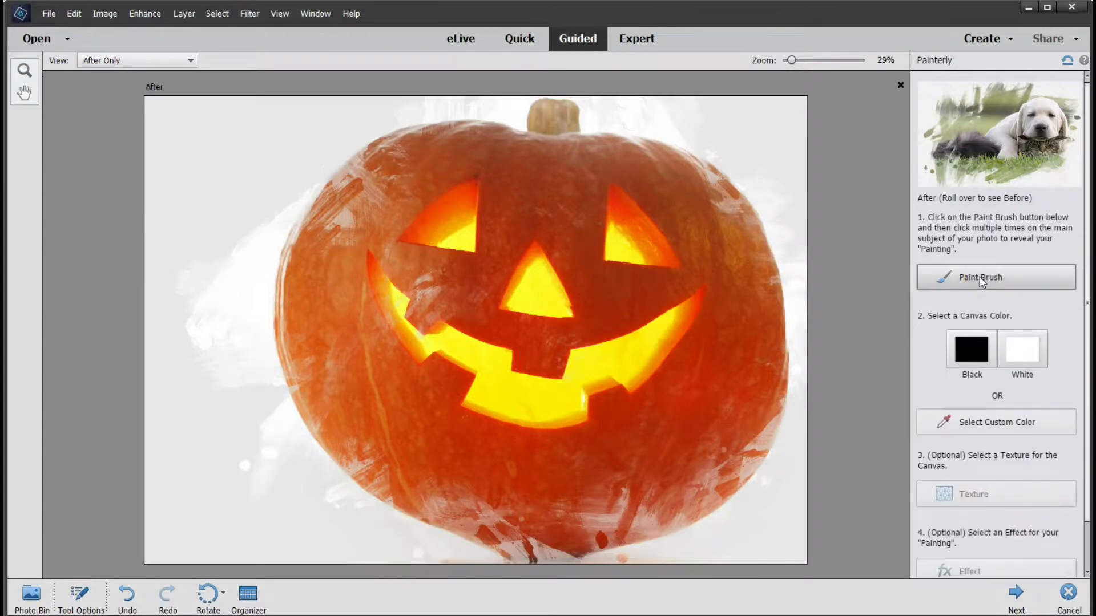
click(1028, 353)
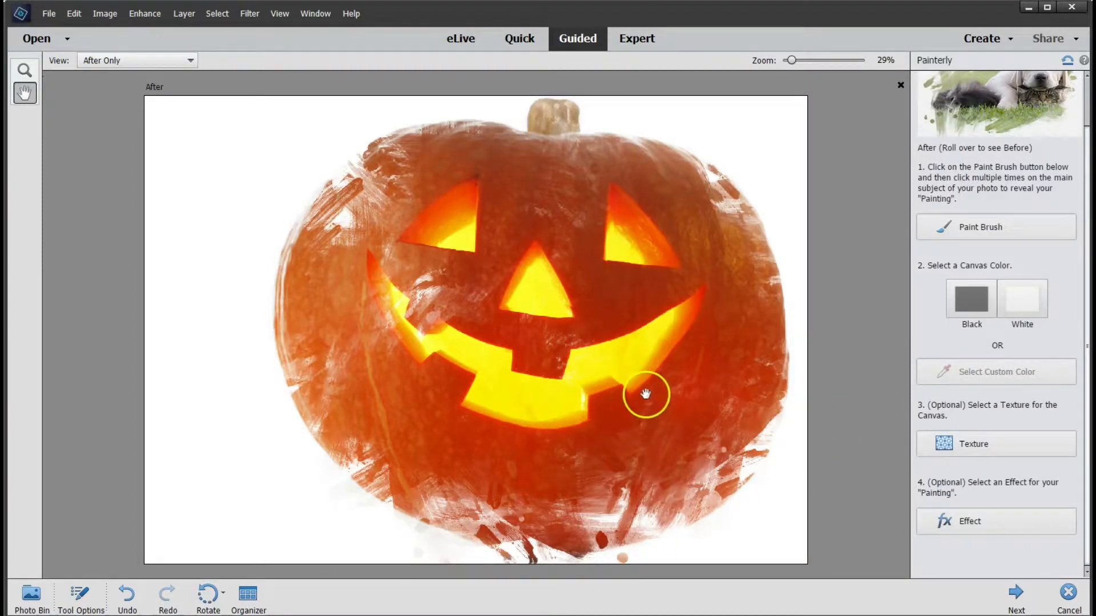
click(969, 509)
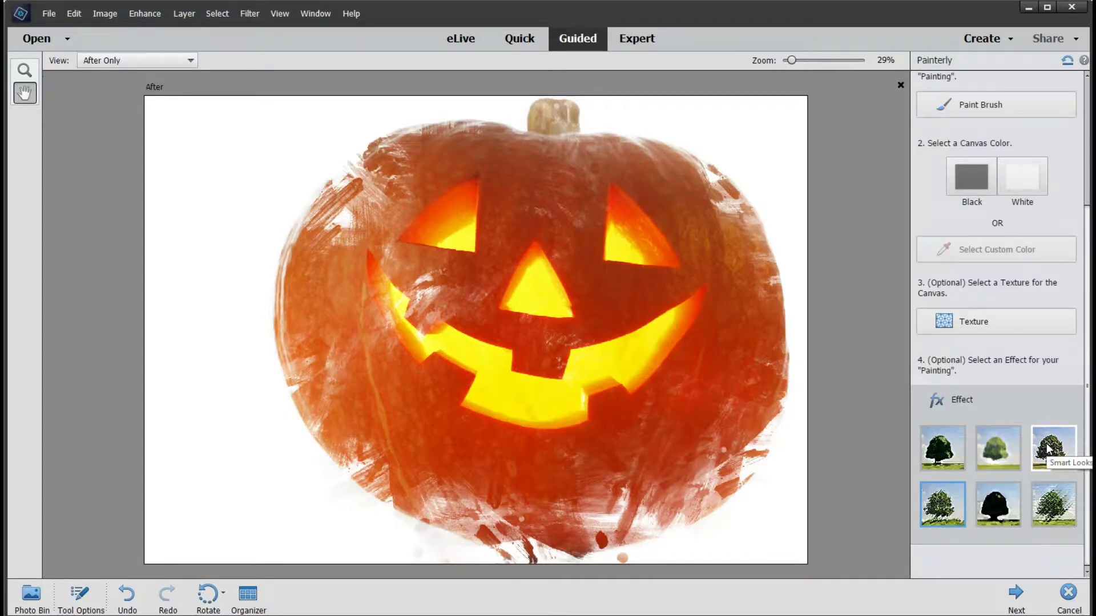
click(1048, 449)
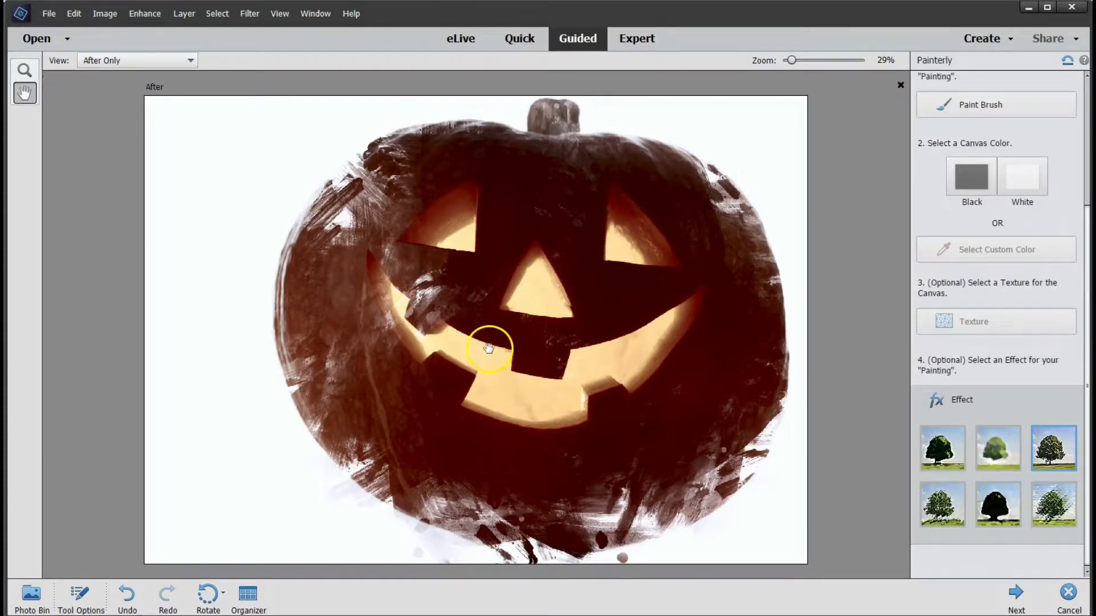
Step: Finish the Painterly edit, continue editing the picture in Expert mode and fit the whole page on the screen
click(1018, 599)
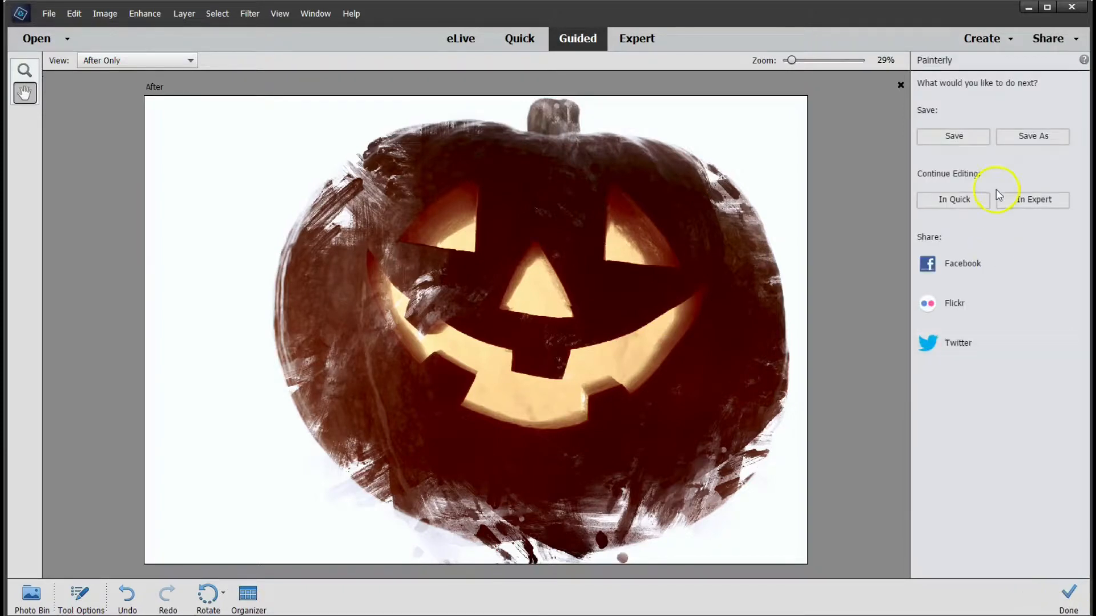
click(1031, 205)
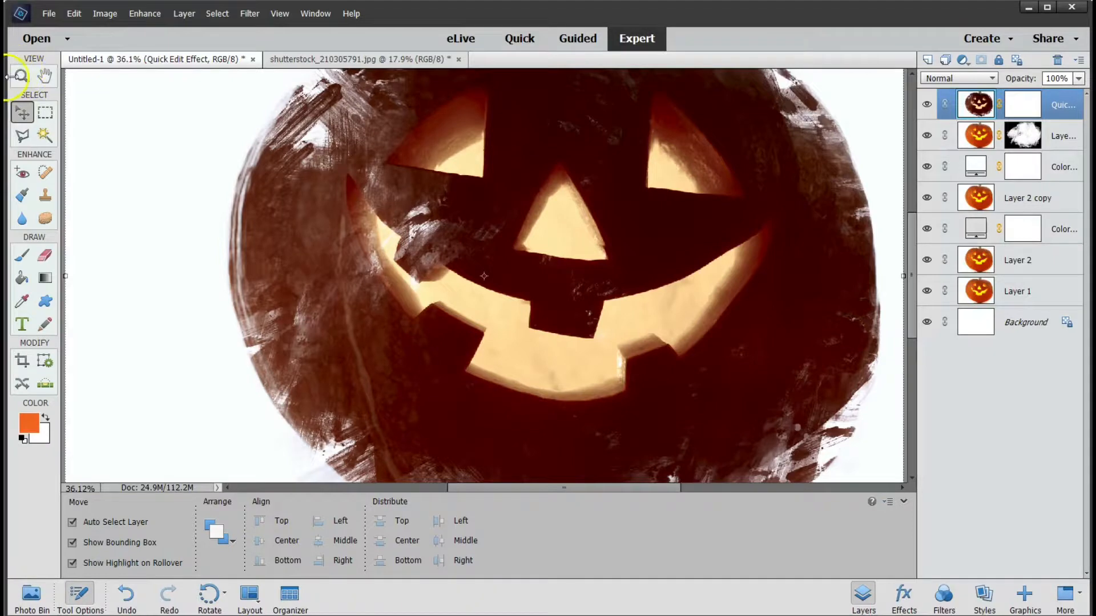
click(22, 76)
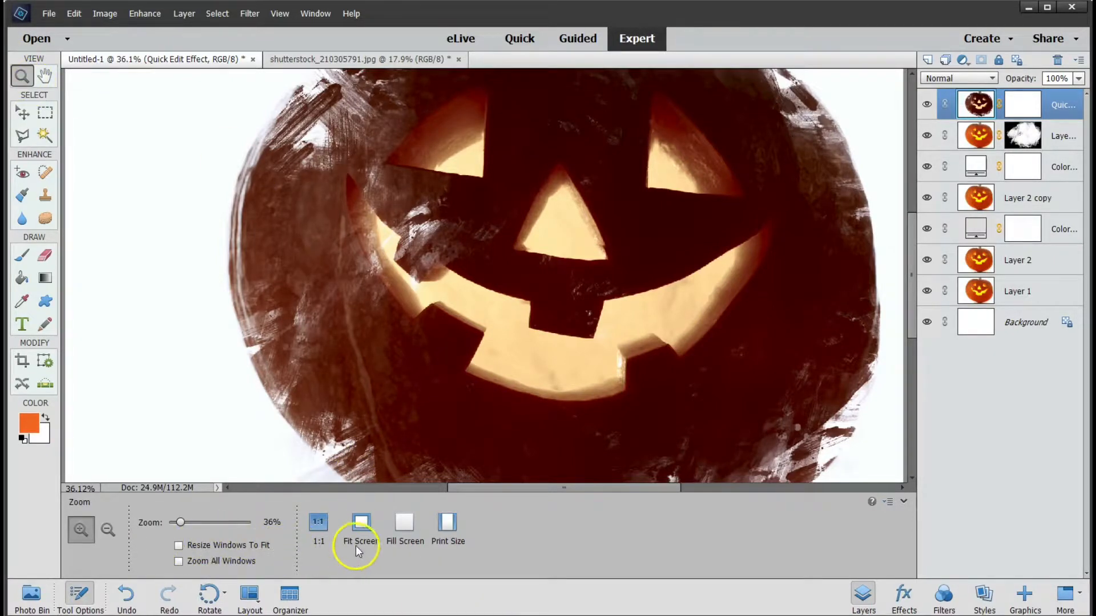
click(363, 526)
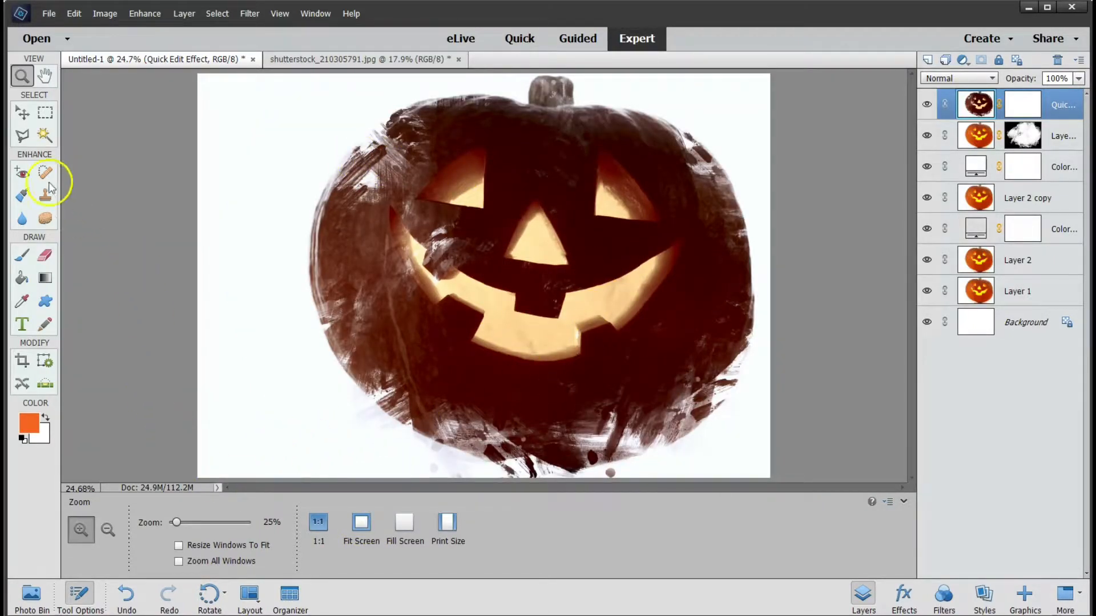
Step: Scale down the Quick Edit Effect layer from its upper-left corner to free space above and beside the pumpkin
click(22, 113)
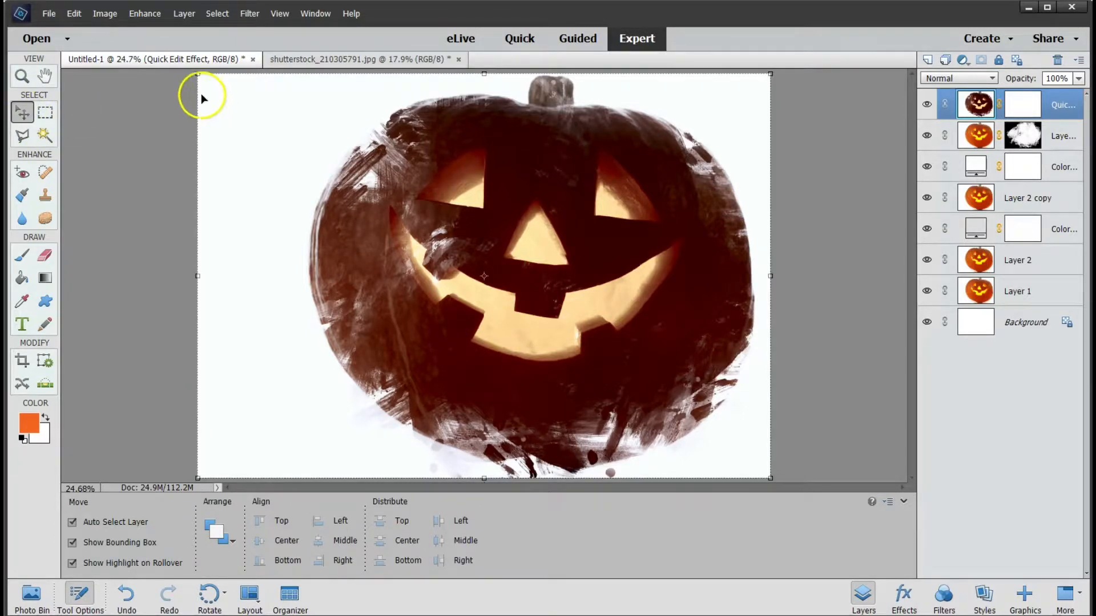
click(197, 74)
drag(198, 75, 258, 152)
click(722, 474)
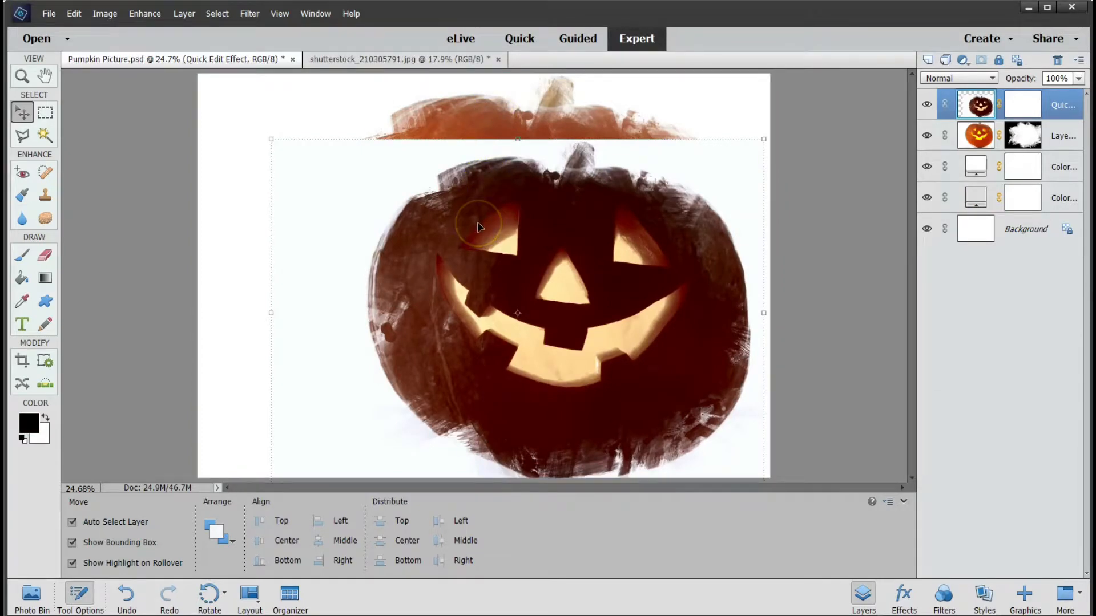
Step: Delete the masked orange pumpkin layer that shows behind the scaled-down effect layer
click(578, 118)
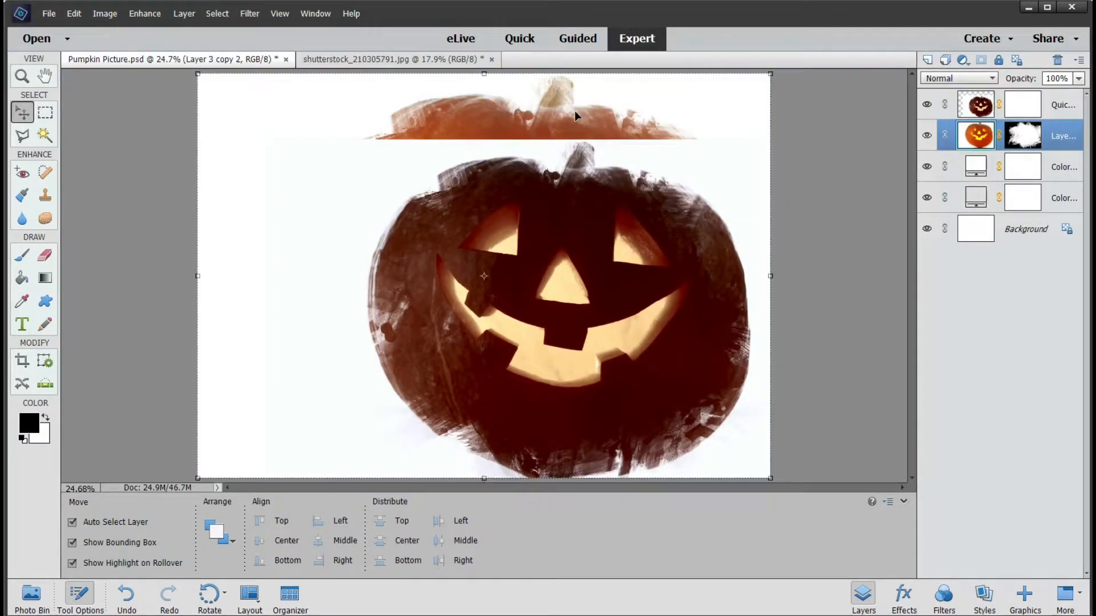
key(Delete)
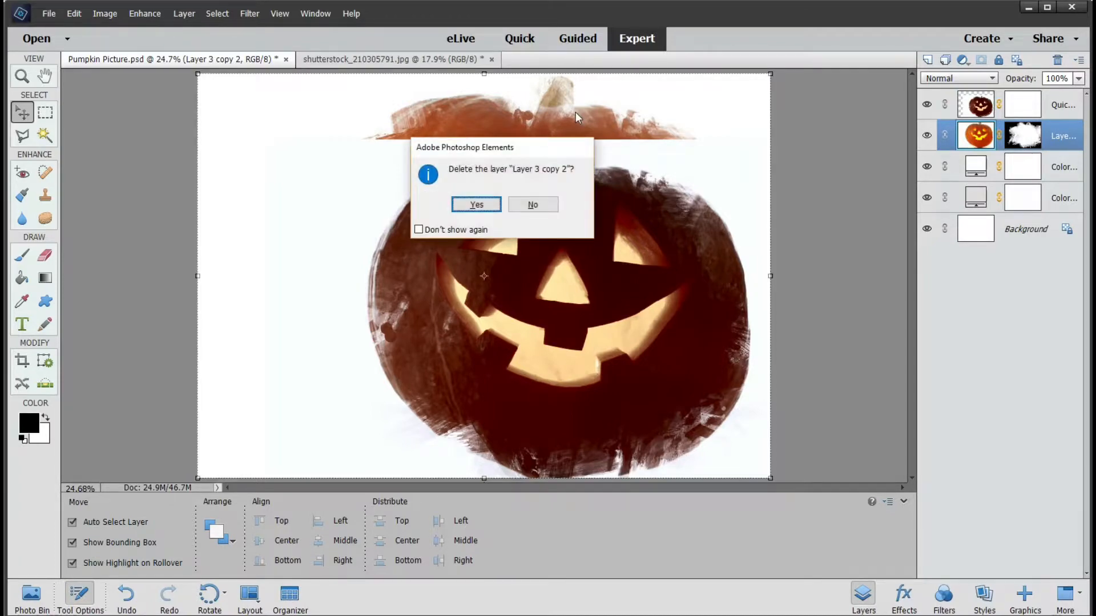
click(477, 205)
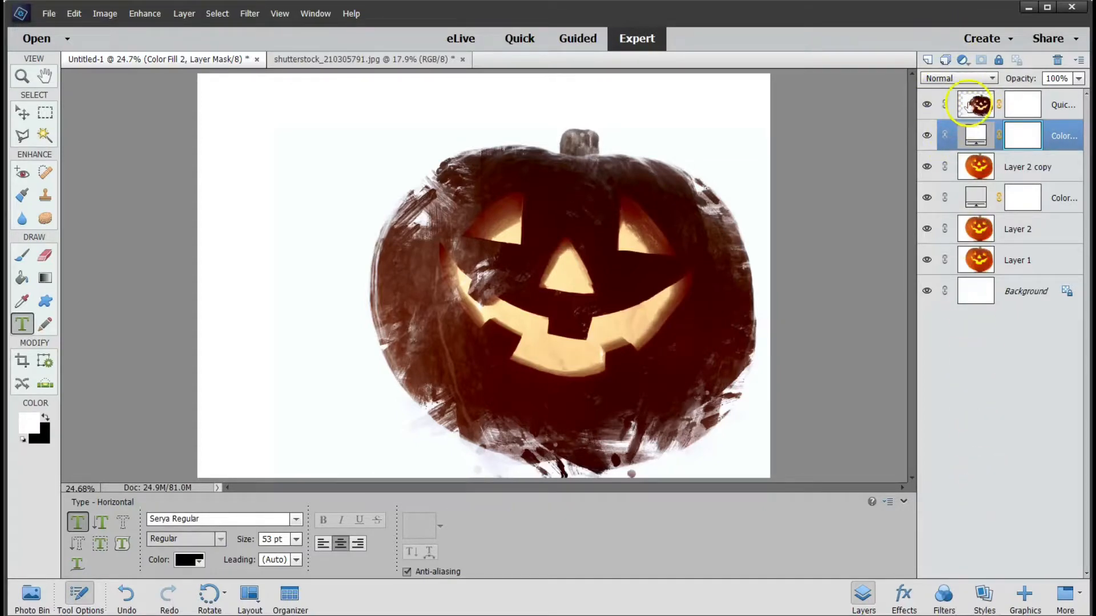
Step: Start a left-aligned text layer above the Quick Edit Effect layer near the page's upper-left corner, in black Serya Regular
click(940, 103)
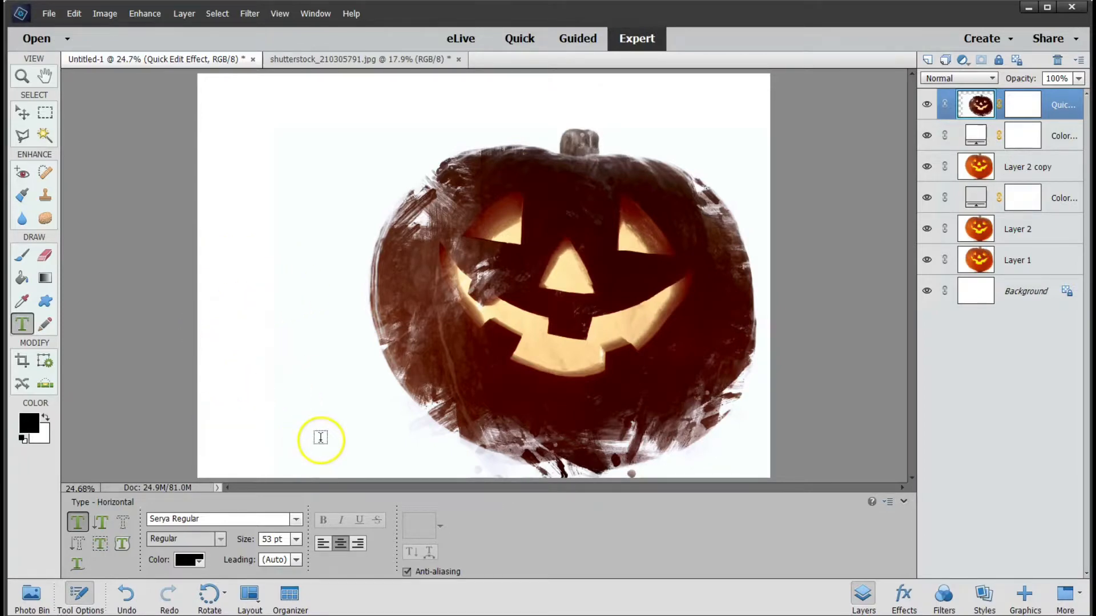
click(233, 107)
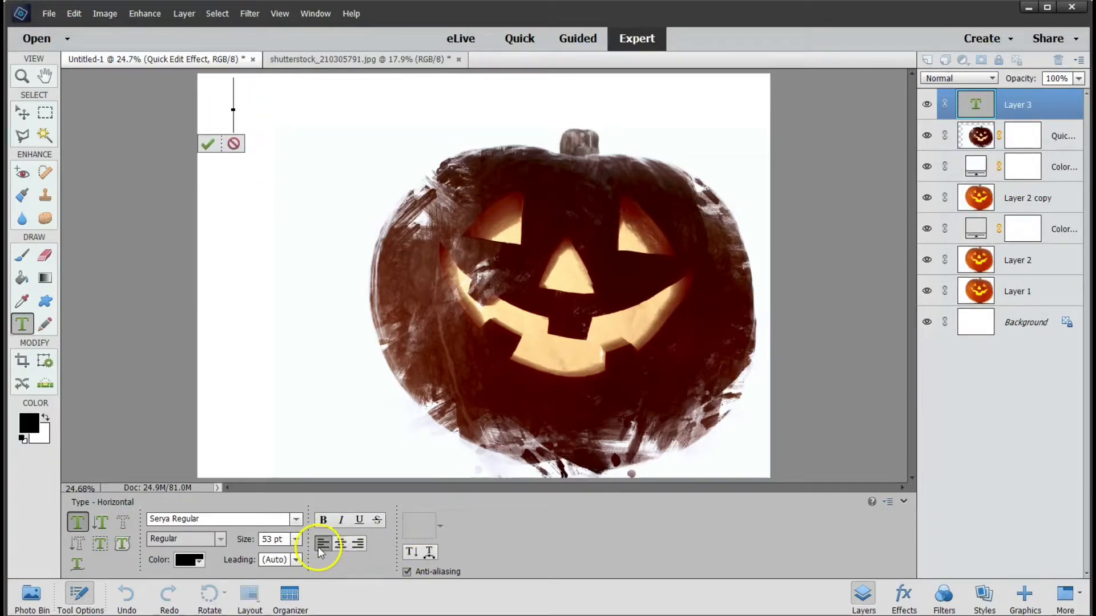
click(185, 562)
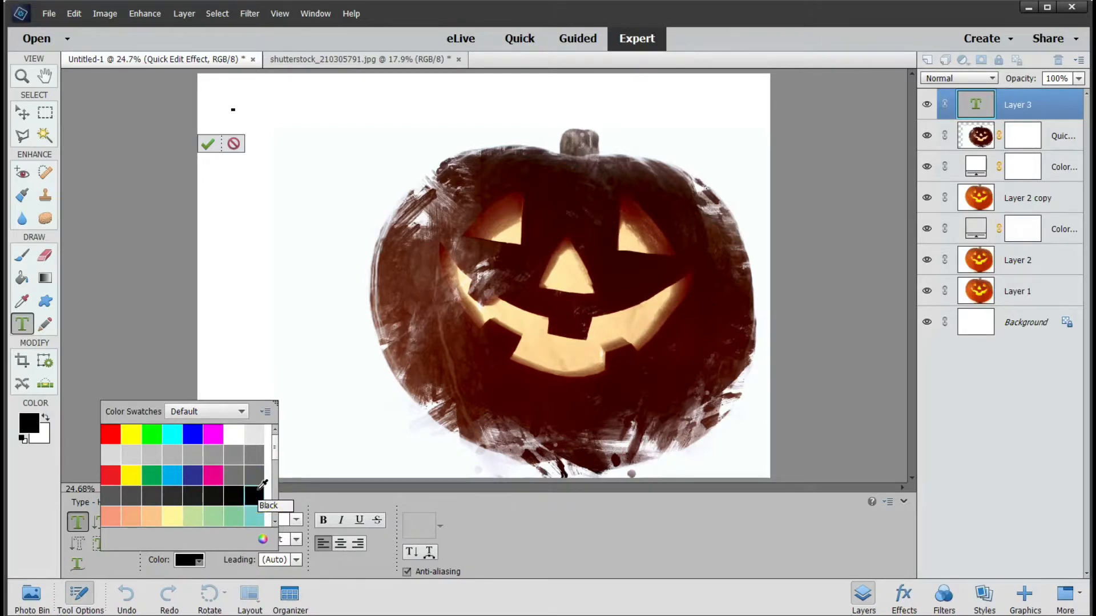
click(347, 496)
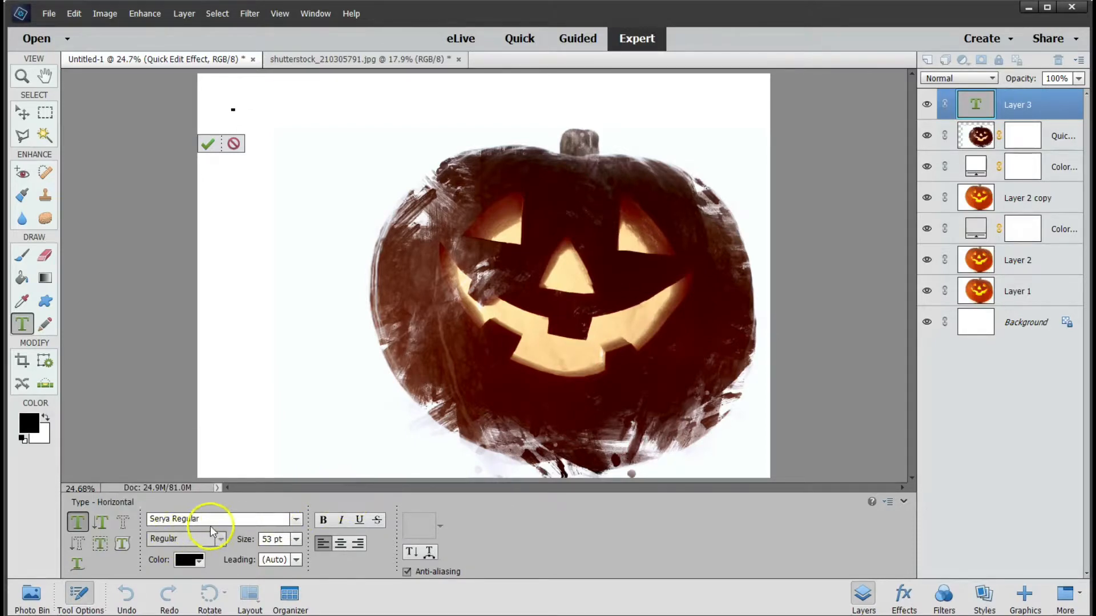
click(296, 518)
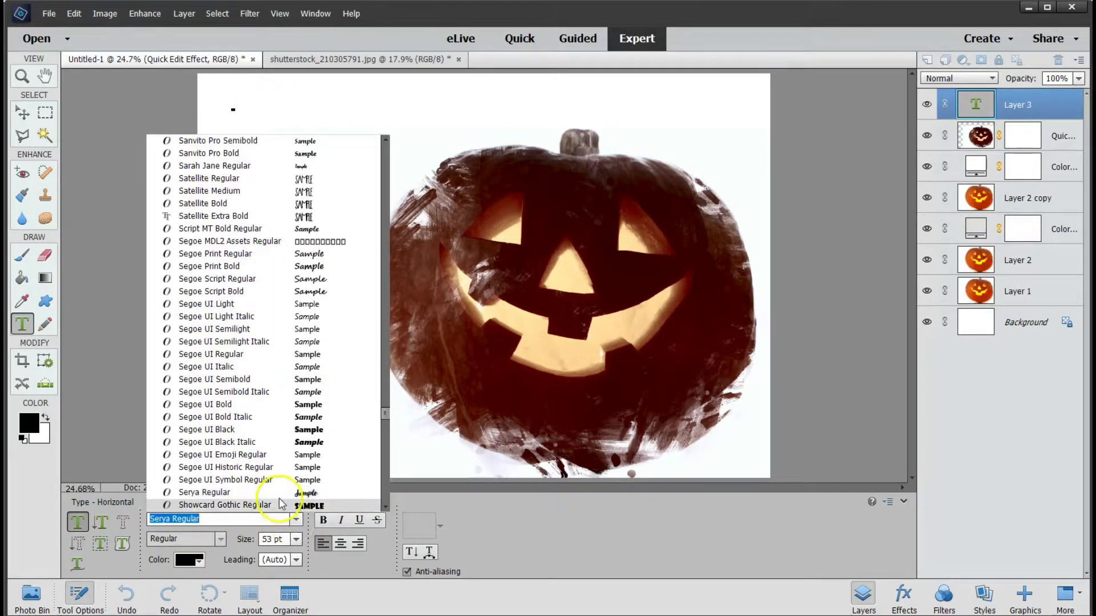
click(283, 493)
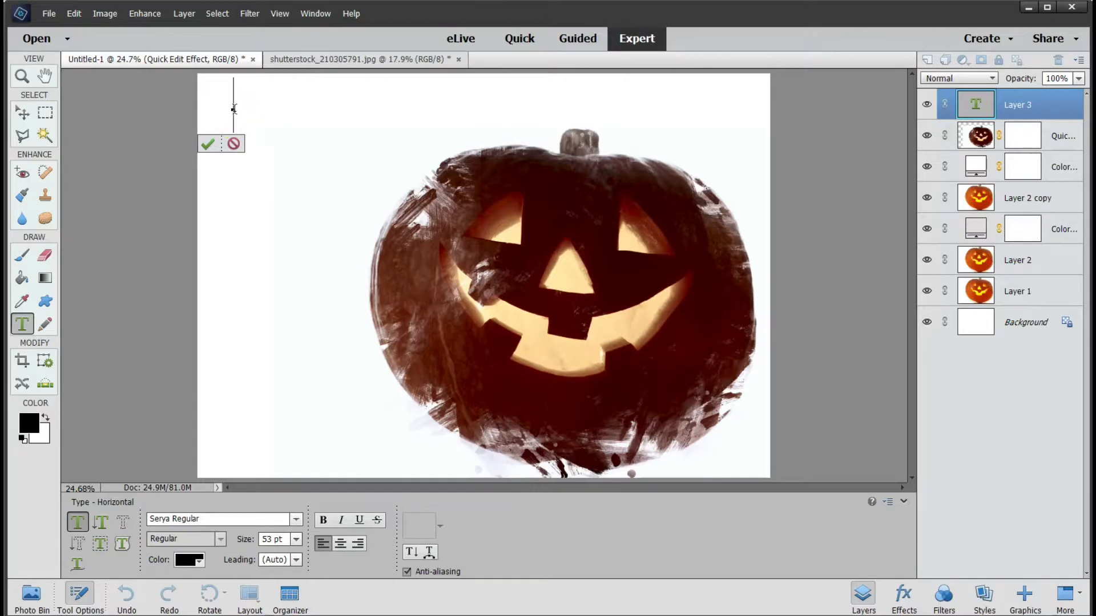
Step: Enter the text "There is magic in the night When Pumpkins Glow by Moonlight", with line breaks after "night", "When", "Pumpkins" and "by", and commit it
text(The)
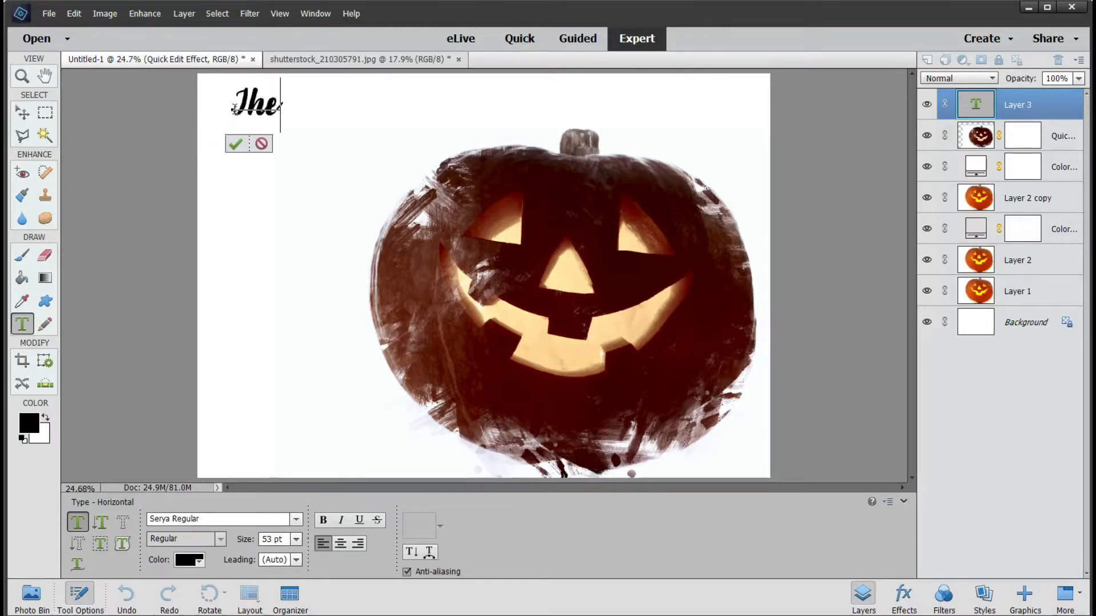
text(re is magic in the night)
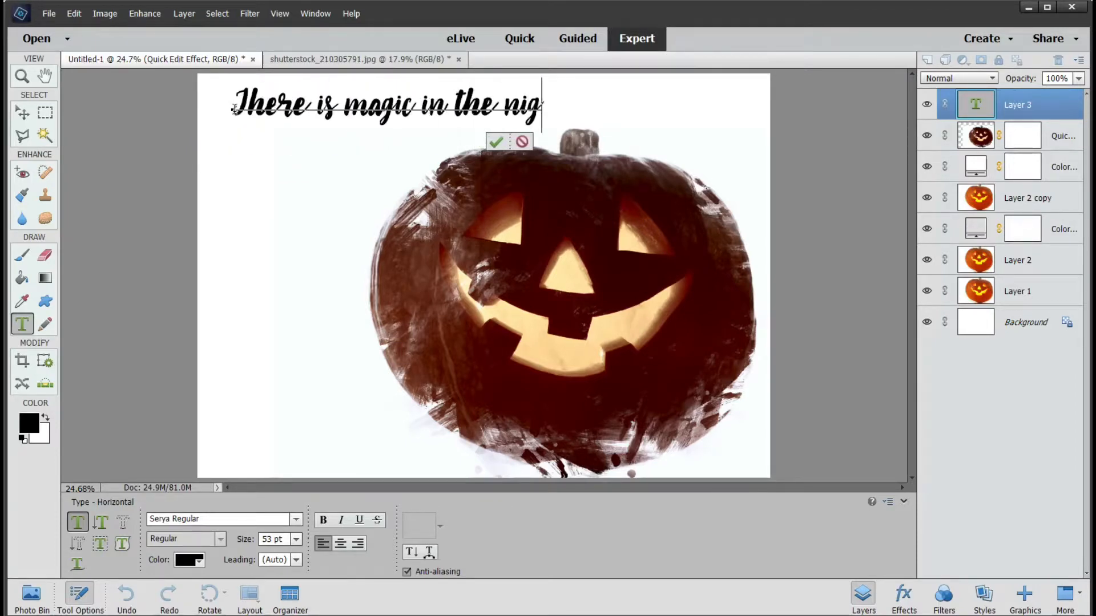
key(Return)
text(When)
key(Return)
text(Pumpkins Glow)
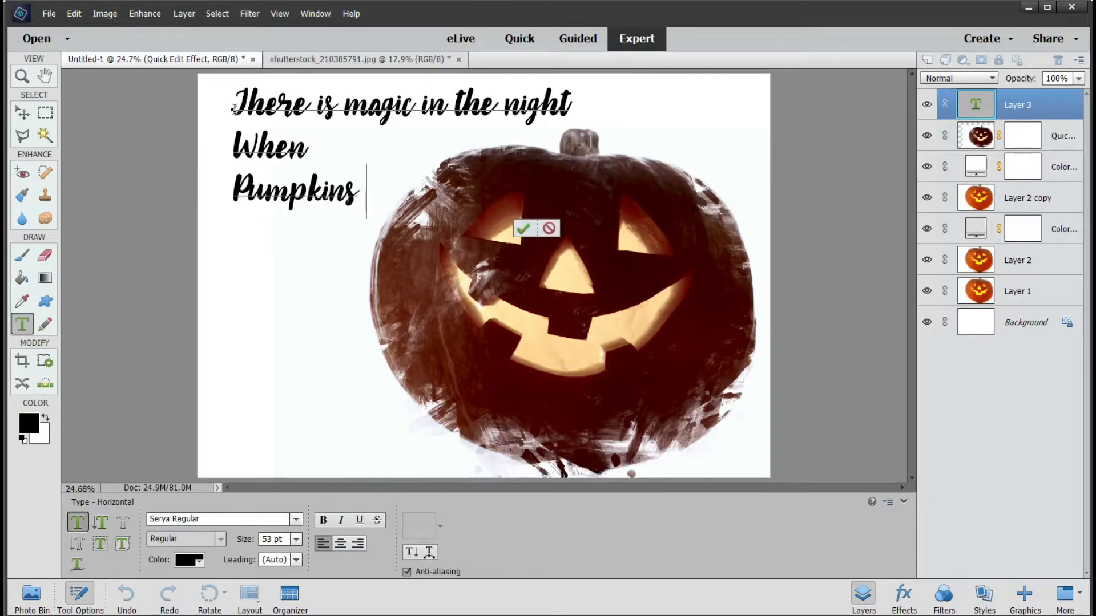
key(Return)
text(Glow by)
key(Return)
text(Moonlig)
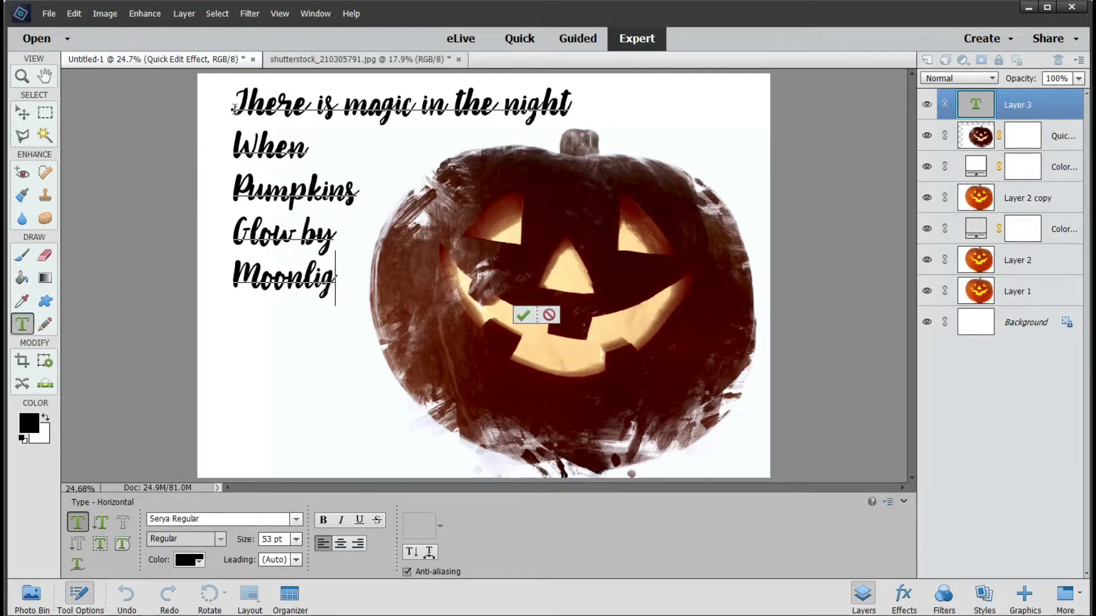
text(ht)
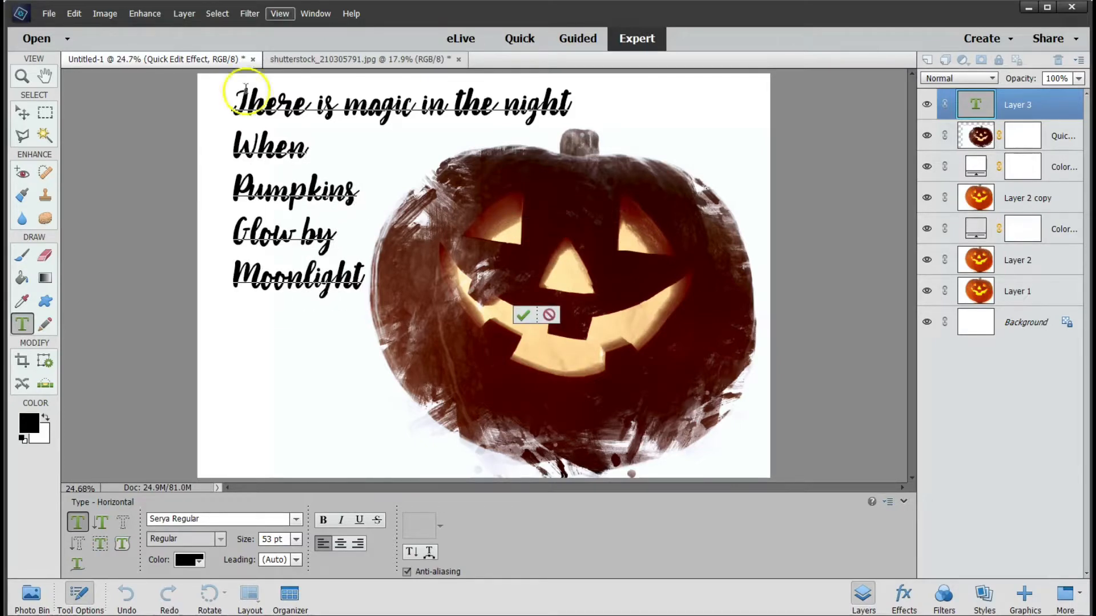
click(523, 315)
Step: Move the text closer to the page's upper-left corner, then enlarge and stretch it to span nearly the whole page width and height
key(v)
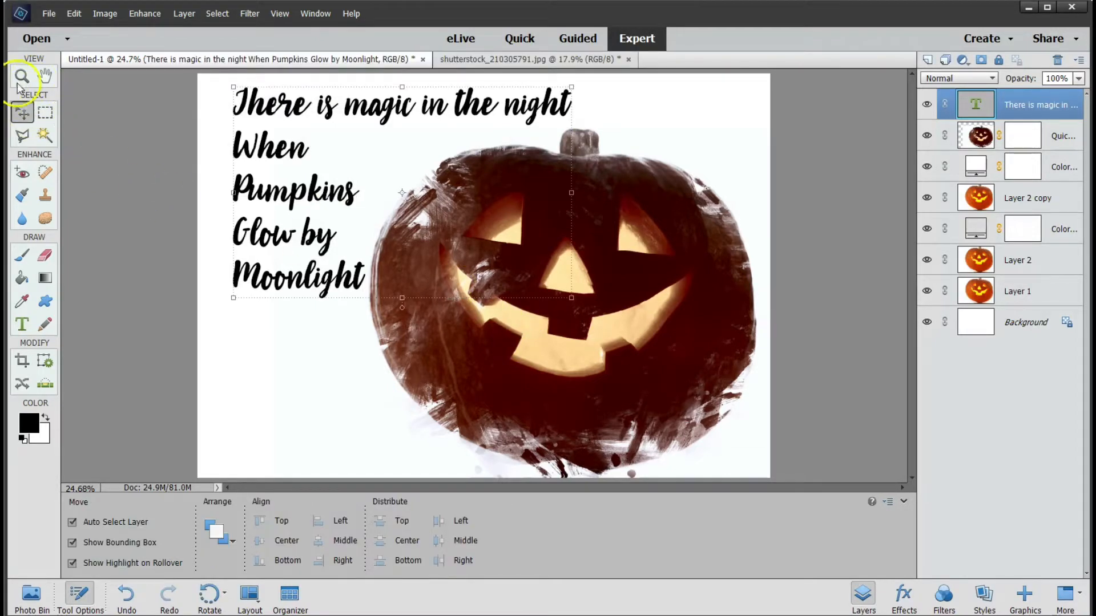
drag(271, 113, 252, 105)
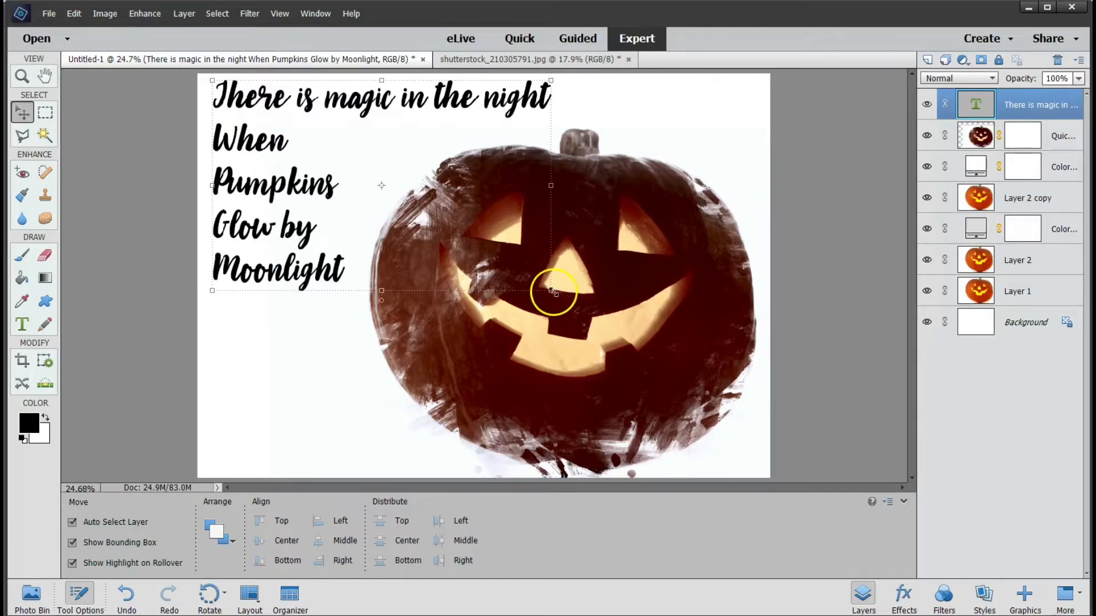
drag(551, 291, 655, 346)
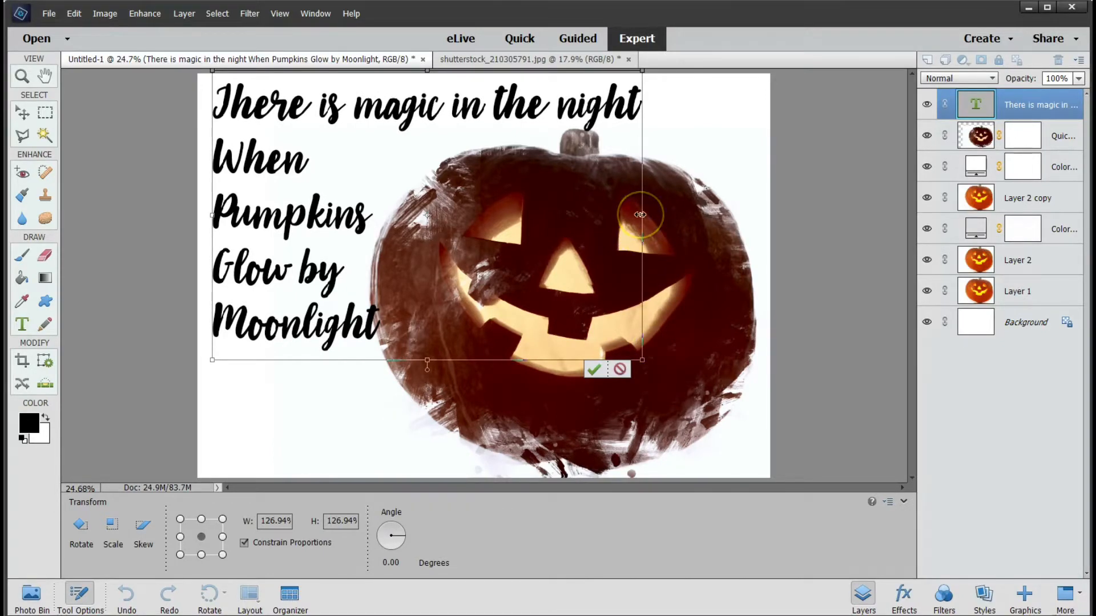
drag(640, 214, 763, 219)
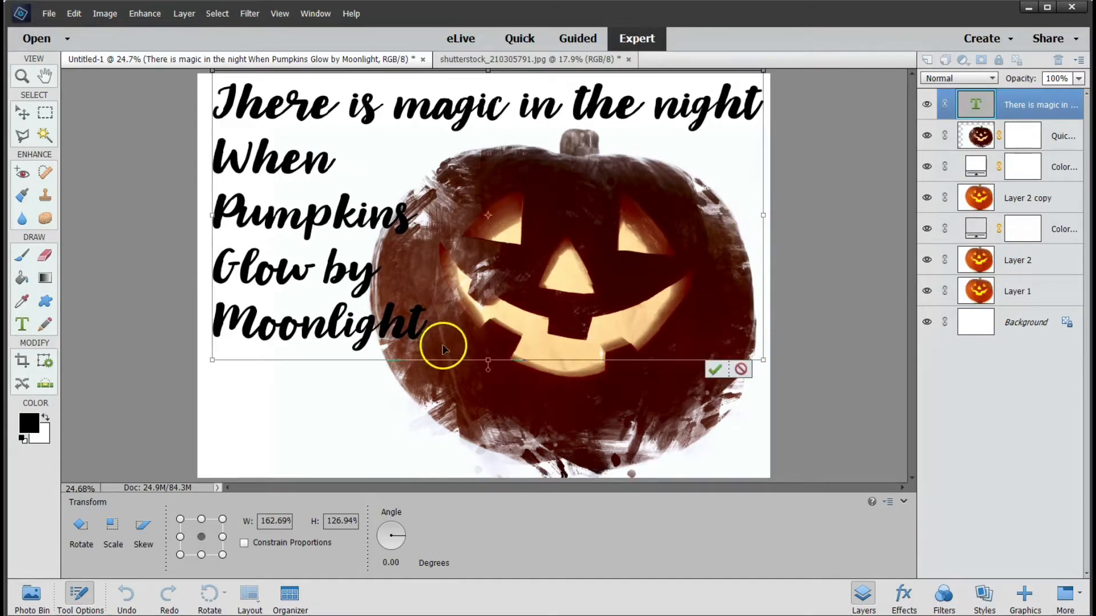
drag(488, 359, 440, 477)
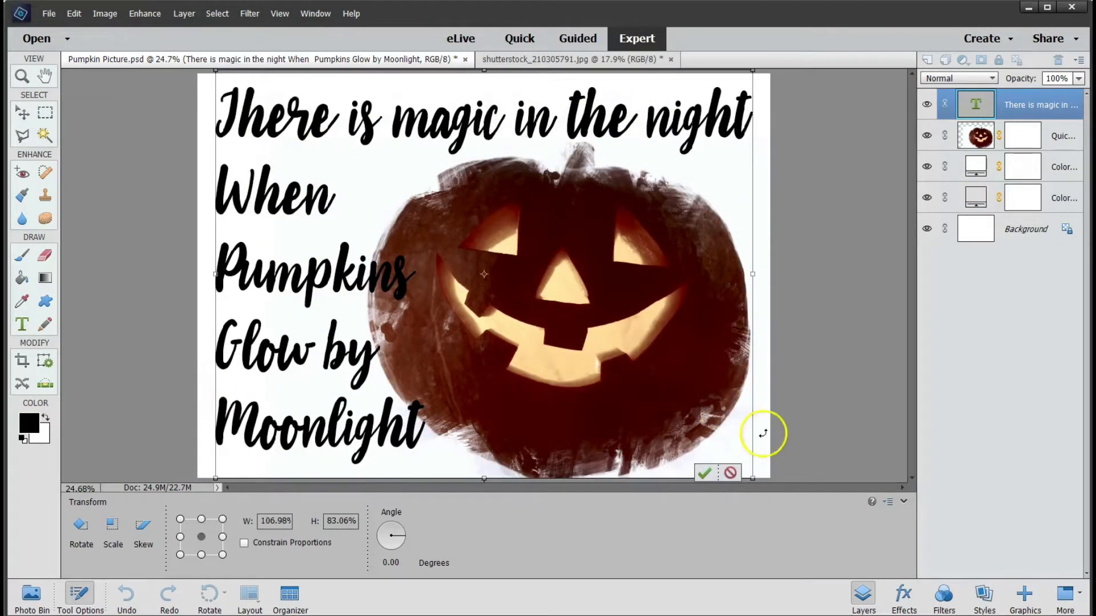
click(703, 473)
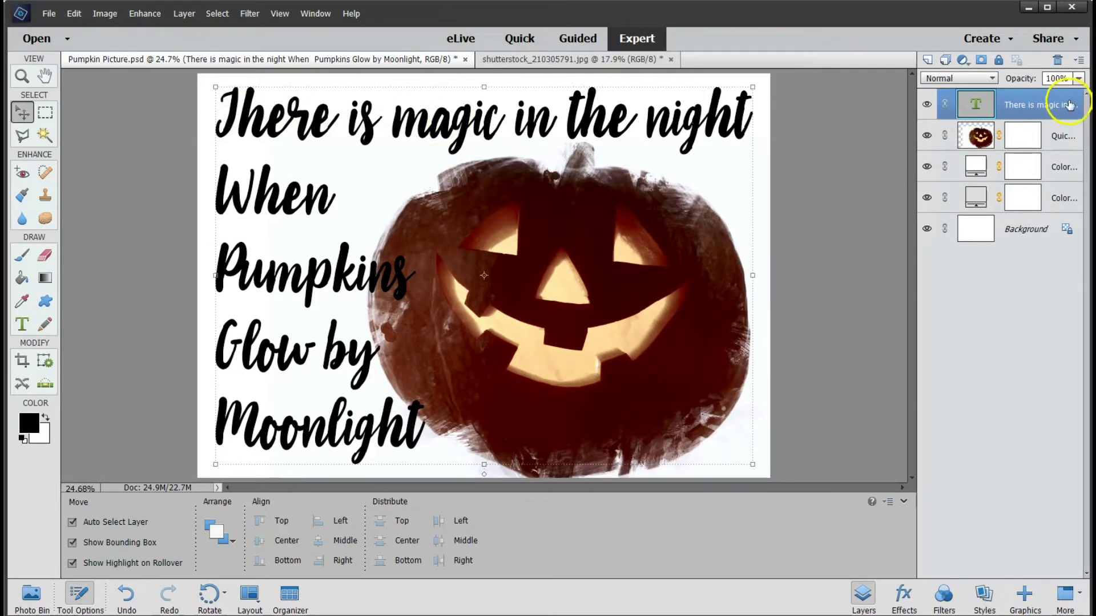
Step: Scale the Quick Edit Effect pumpkin layer down to about 86% from its upper-left corner and reposition it beside the text
click(1059, 139)
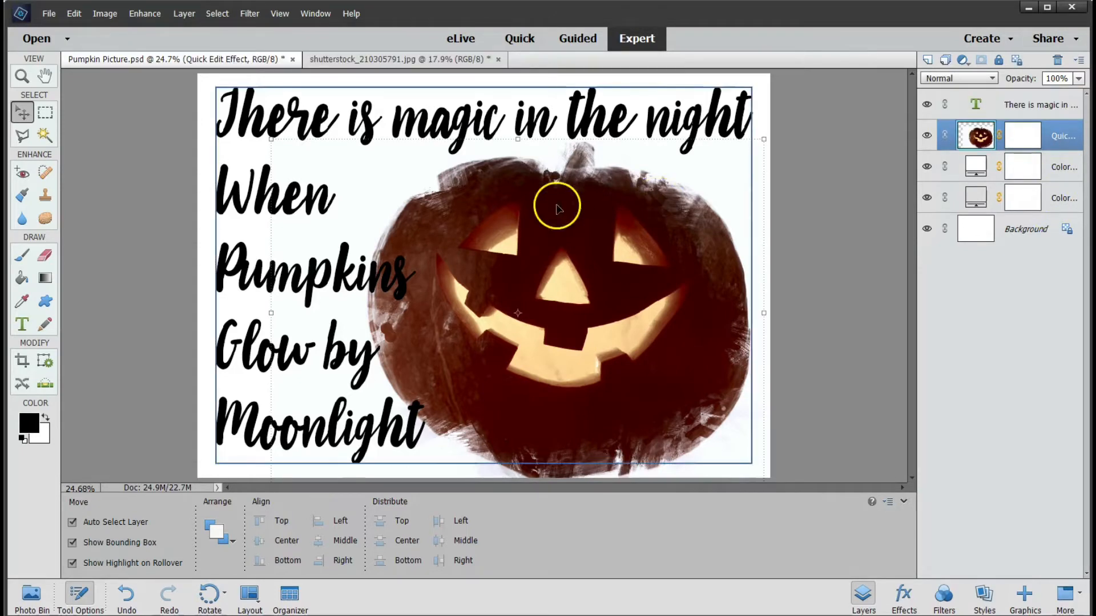
click(274, 142)
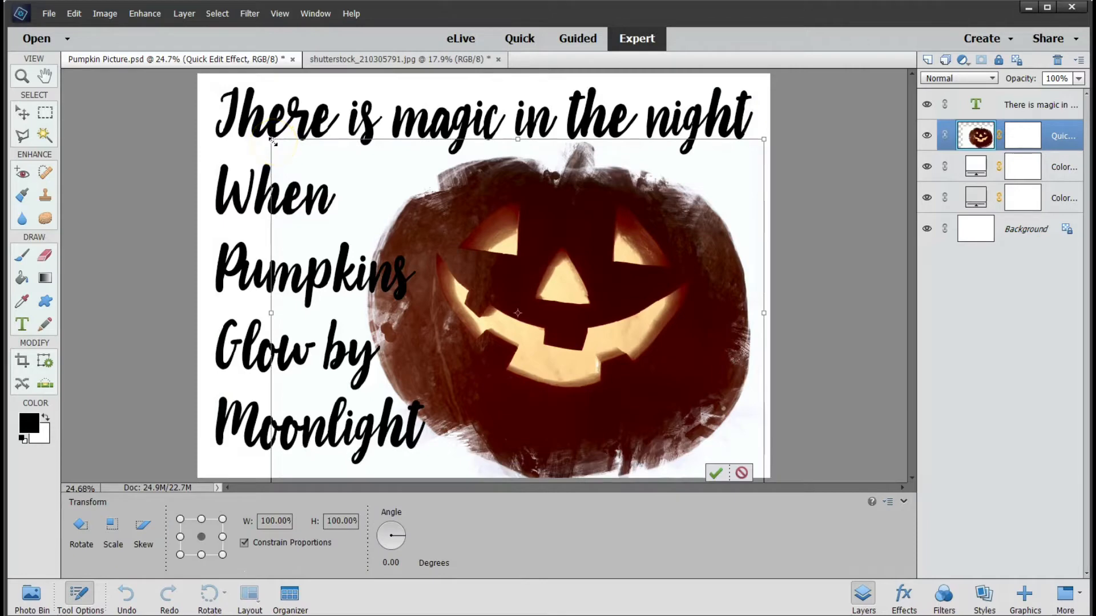
drag(274, 142, 340, 188)
drag(599, 324, 590, 296)
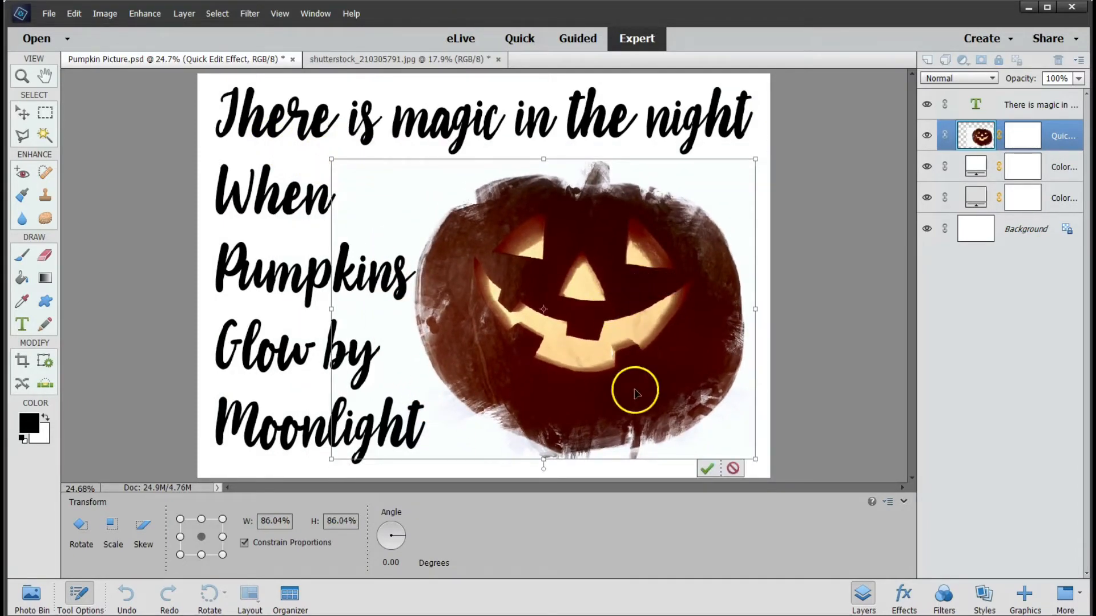
click(707, 470)
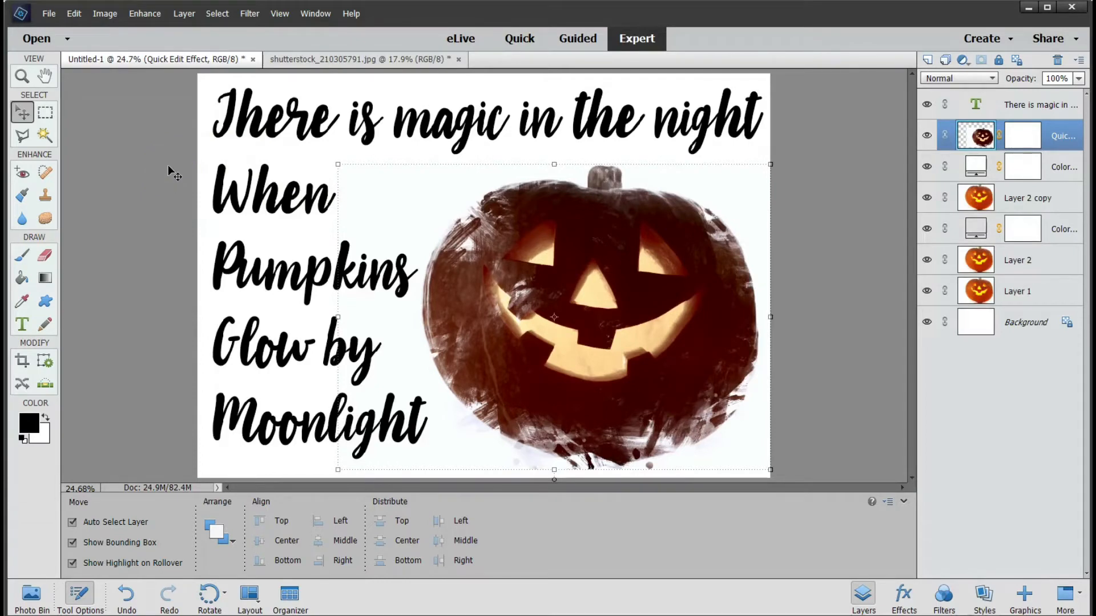
Step: Open the print settings and remove the plain orange pumpkin photo from the pictures to print
click(48, 13)
click(79, 267)
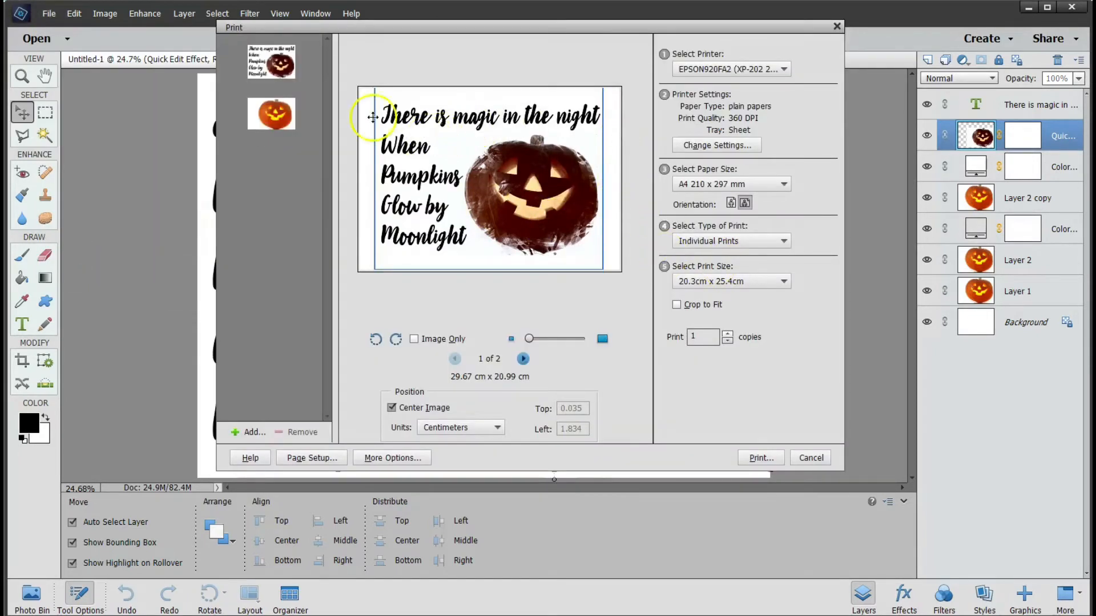
click(285, 123)
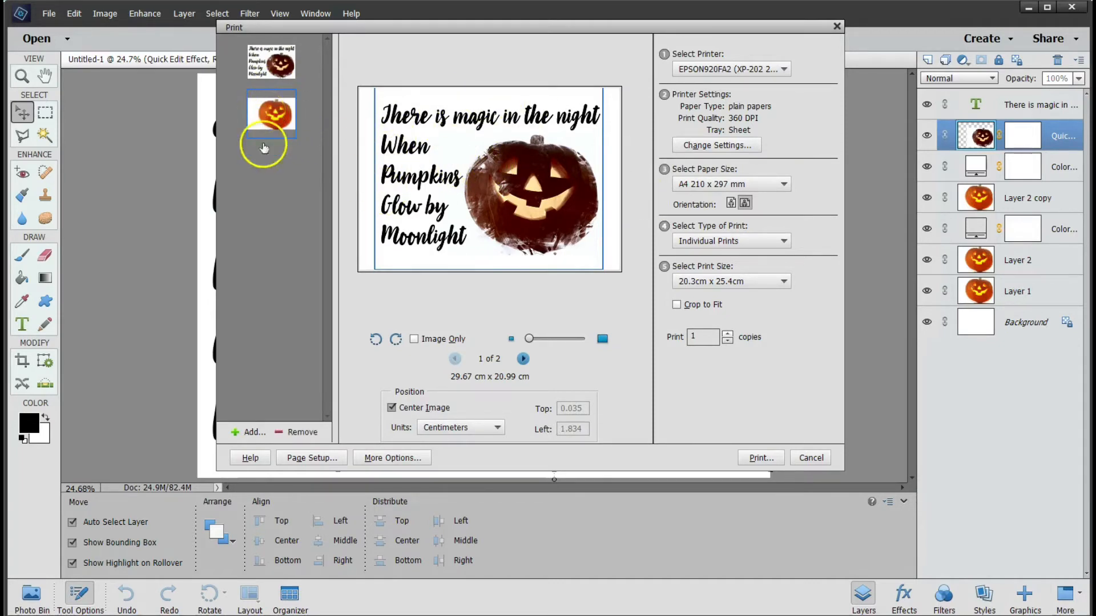
click(295, 432)
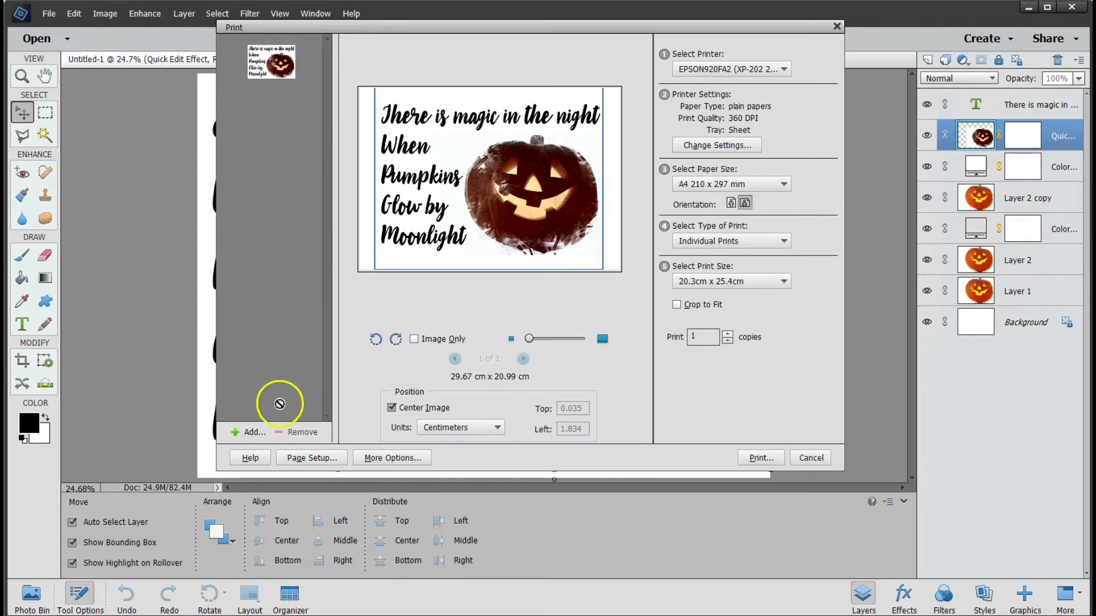
Step: Select the remaining pumpkin picture with text for printing and choose the 20.3cm x 25.4cm print size
click(261, 57)
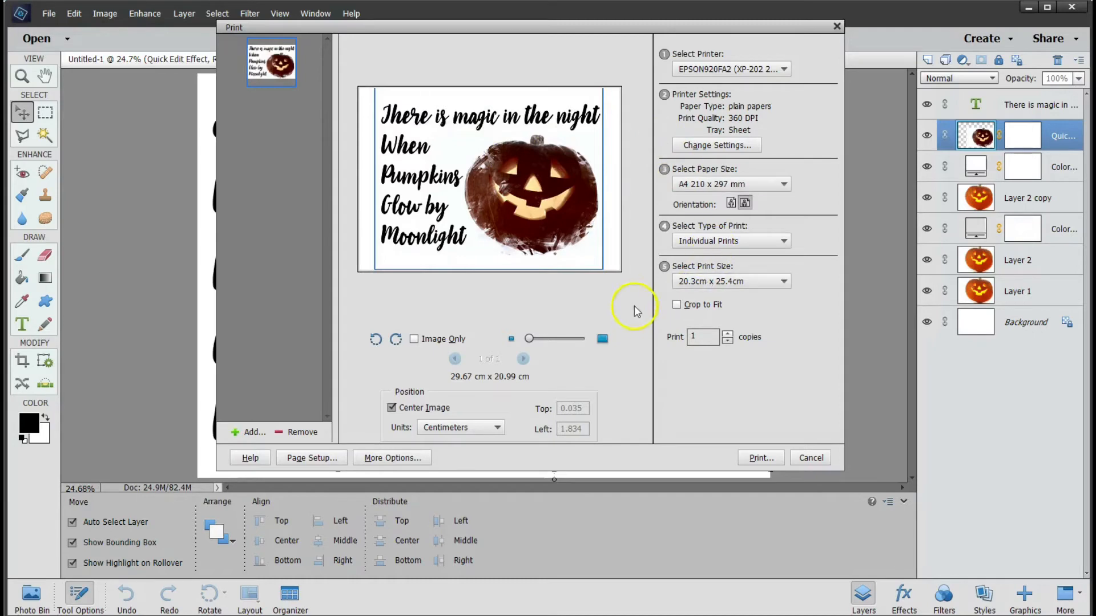
click(747, 281)
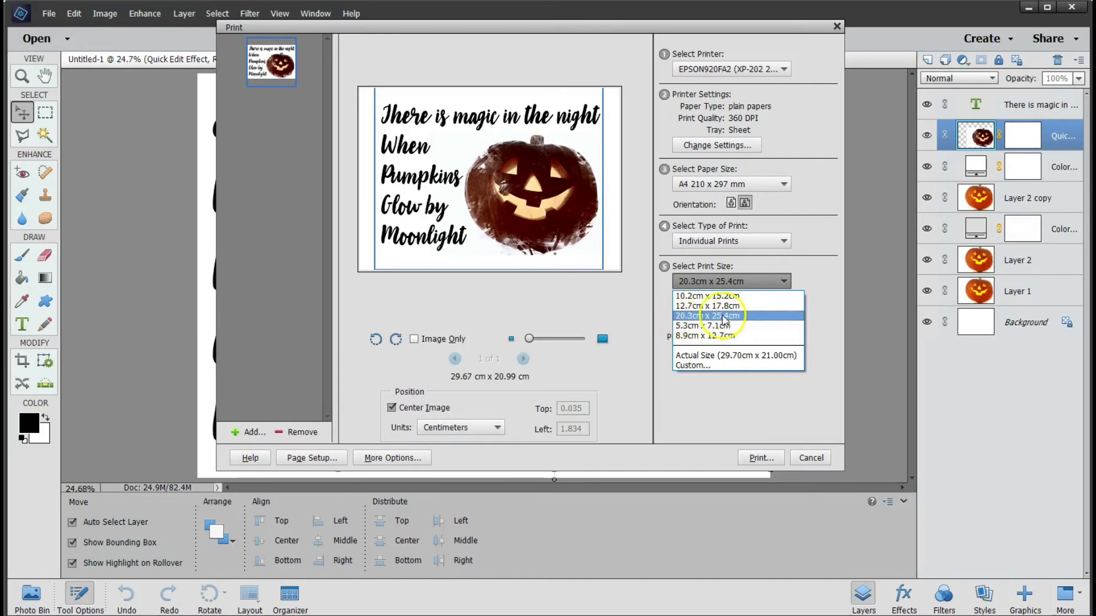
click(743, 317)
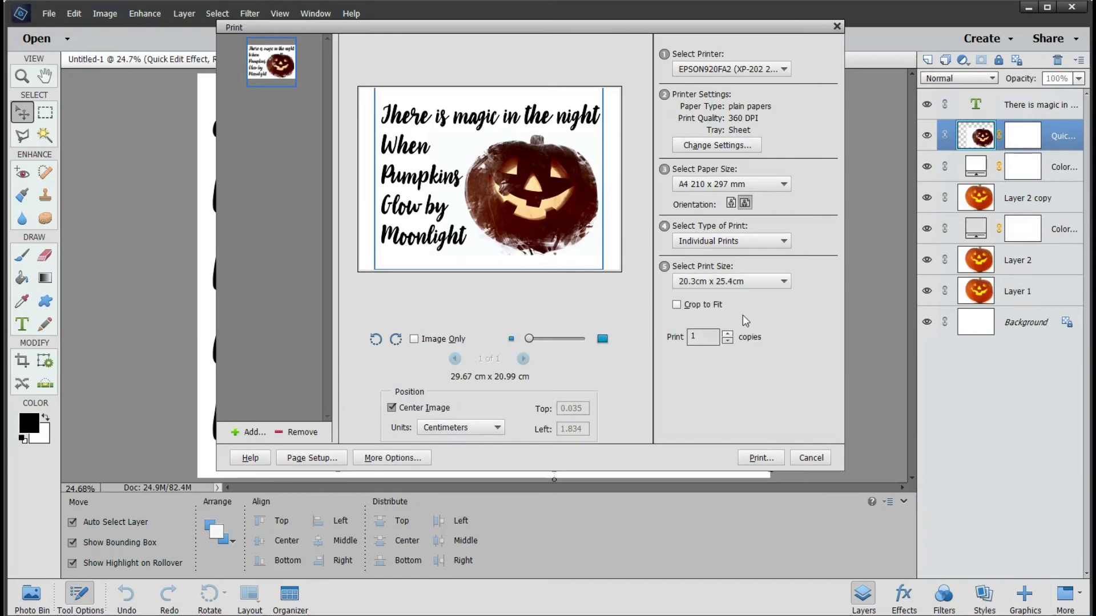